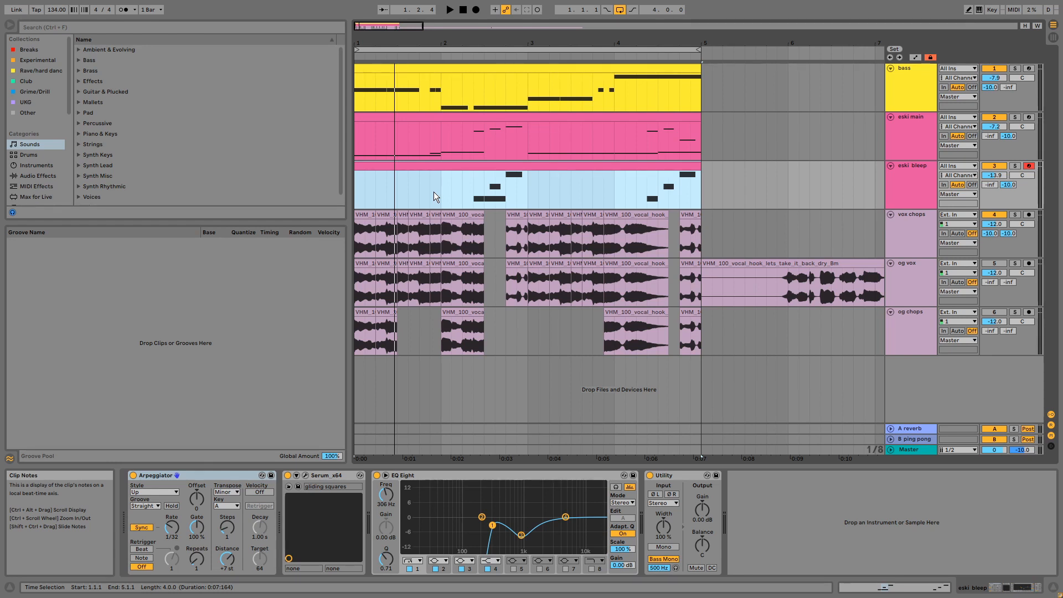
- Solo the vox chops track, play it from its first clip, and switch off its Waves Tune device during playback
left_click(1016, 216)
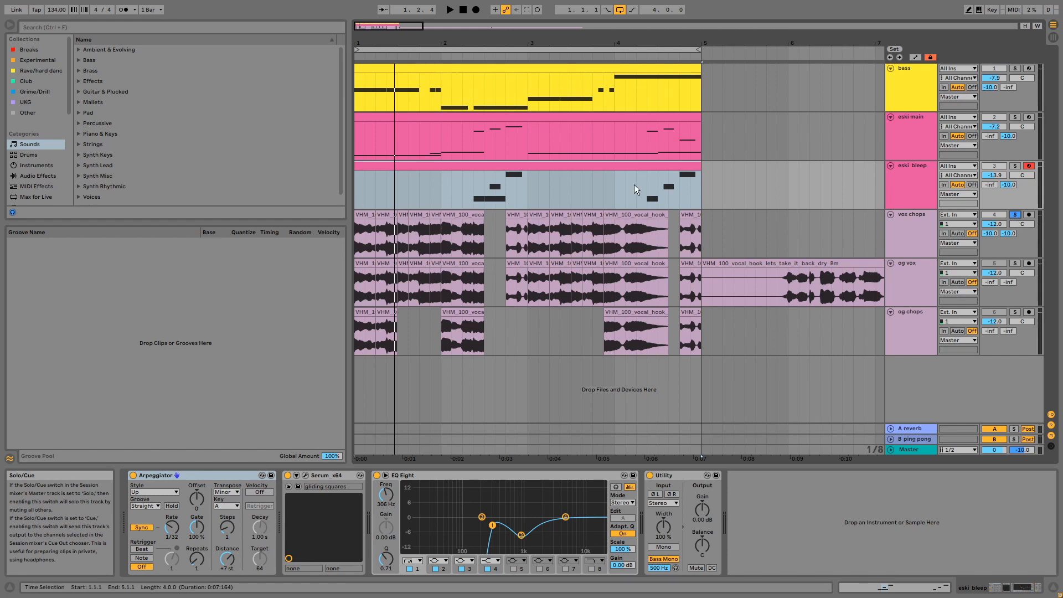
left_click(365, 211)
key("space")
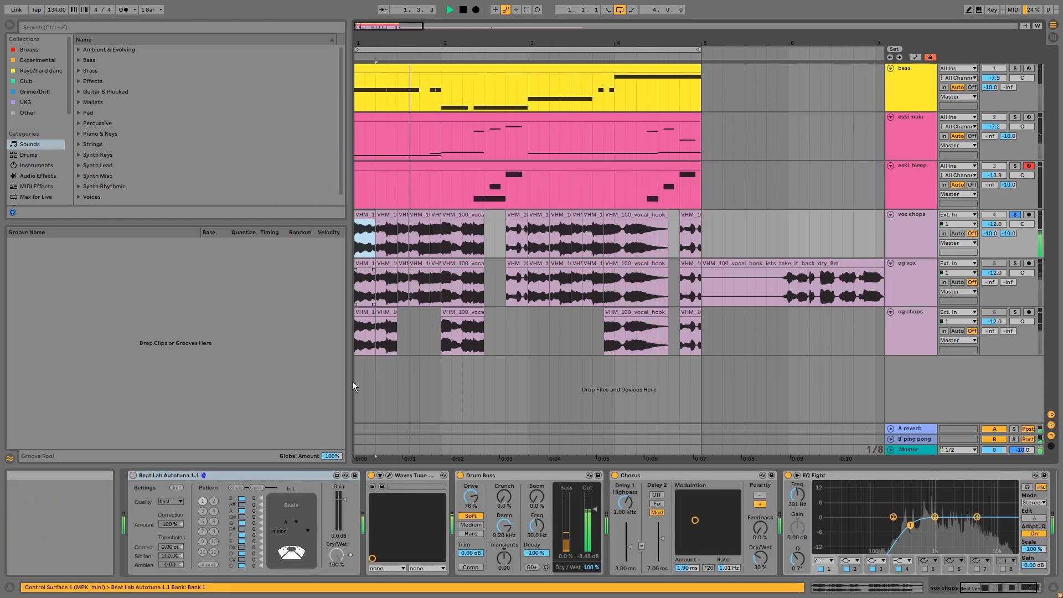
left_click(371, 476)
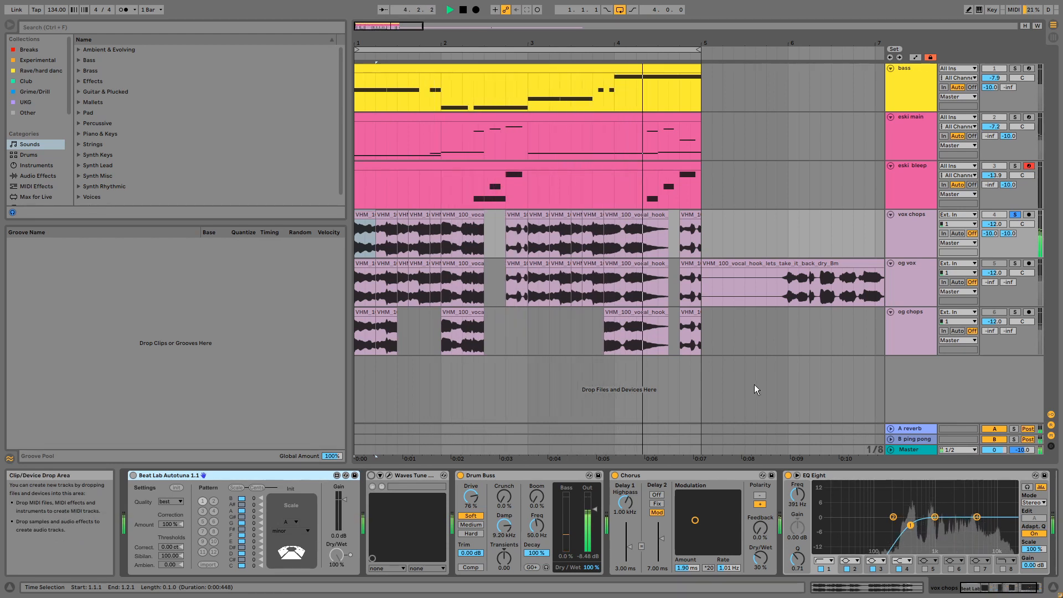
key("space")
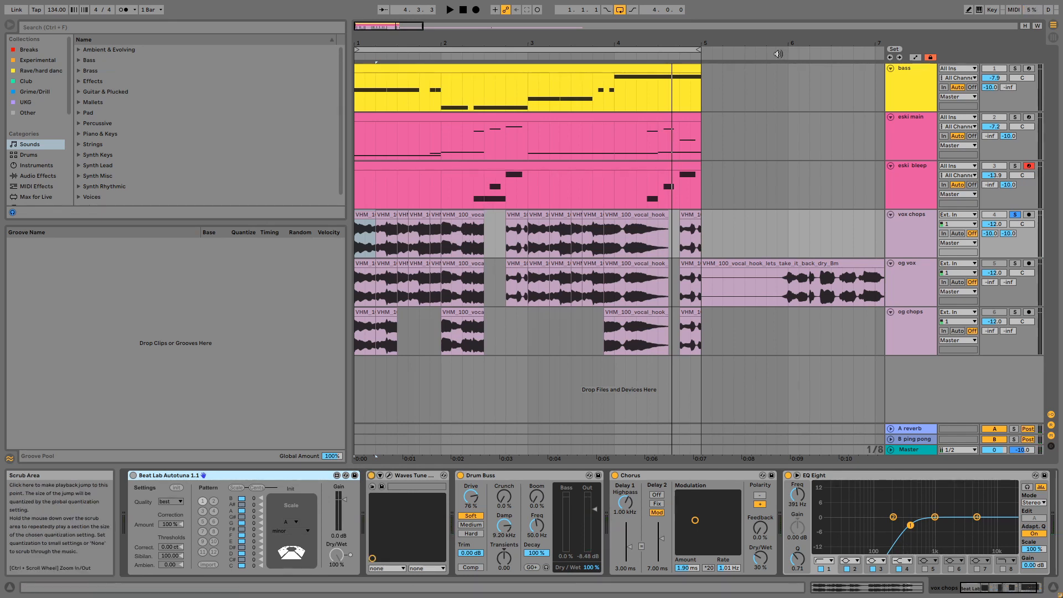
- Solo the og vox track and audition both original vocal hooks from bars 5, 10, 13 and 17
left_click_drag(776, 42, 775, 8)
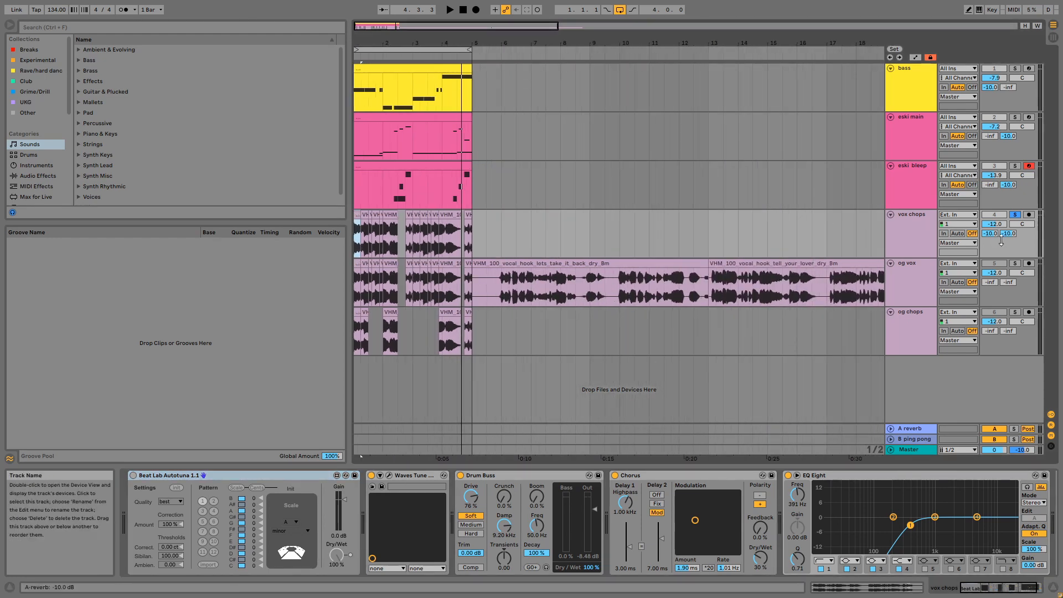
left_click(1014, 264)
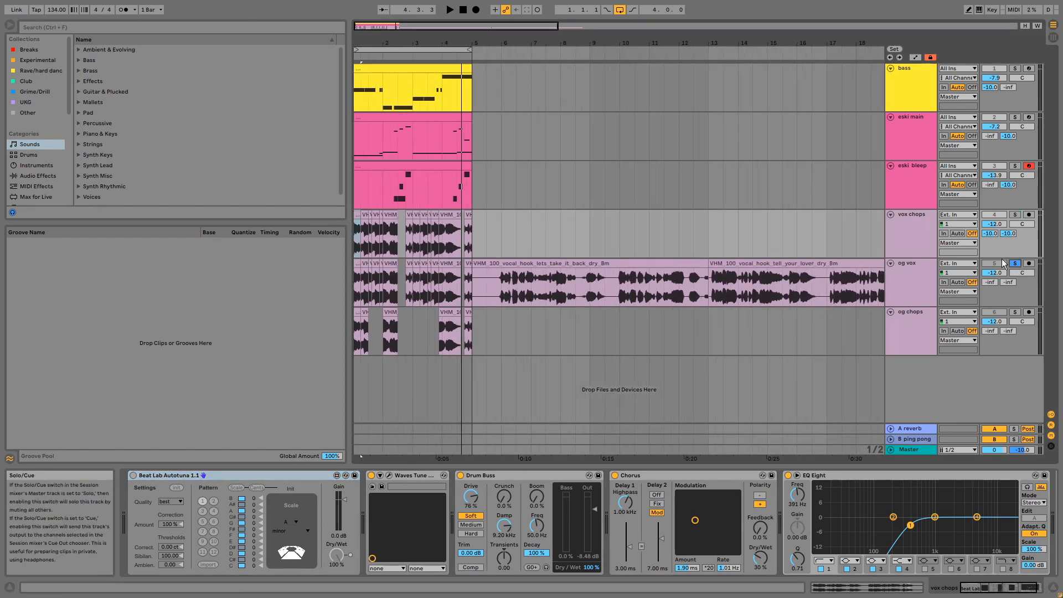
left_click(690, 259)
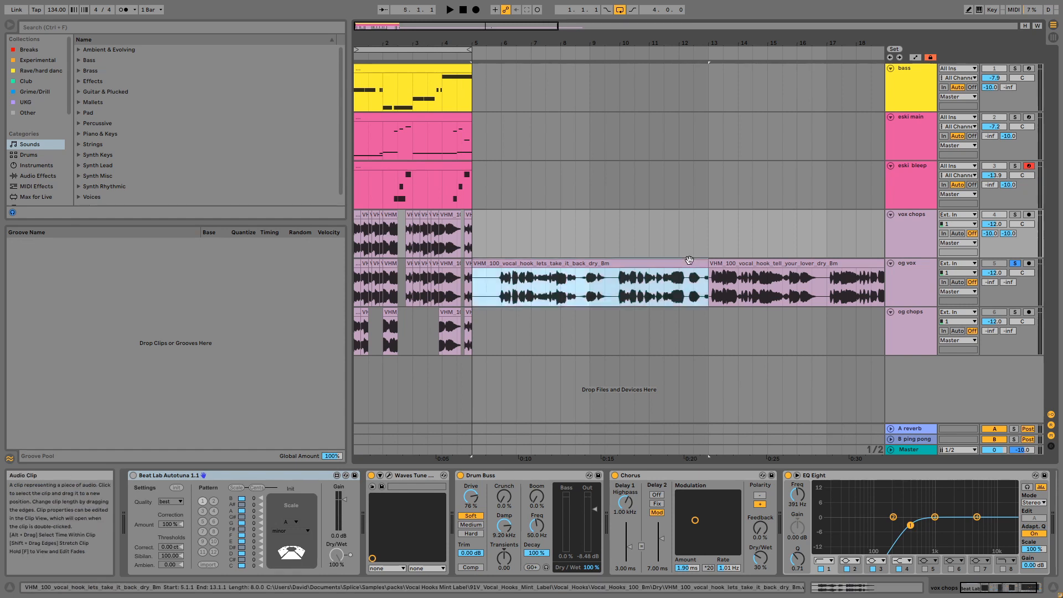
key("space")
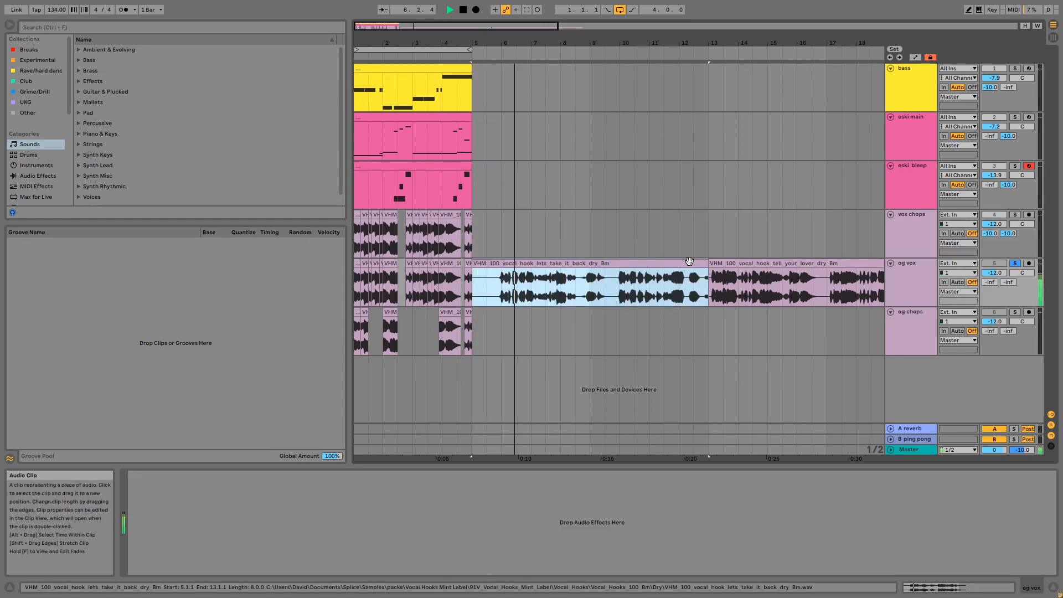
left_click(619, 281)
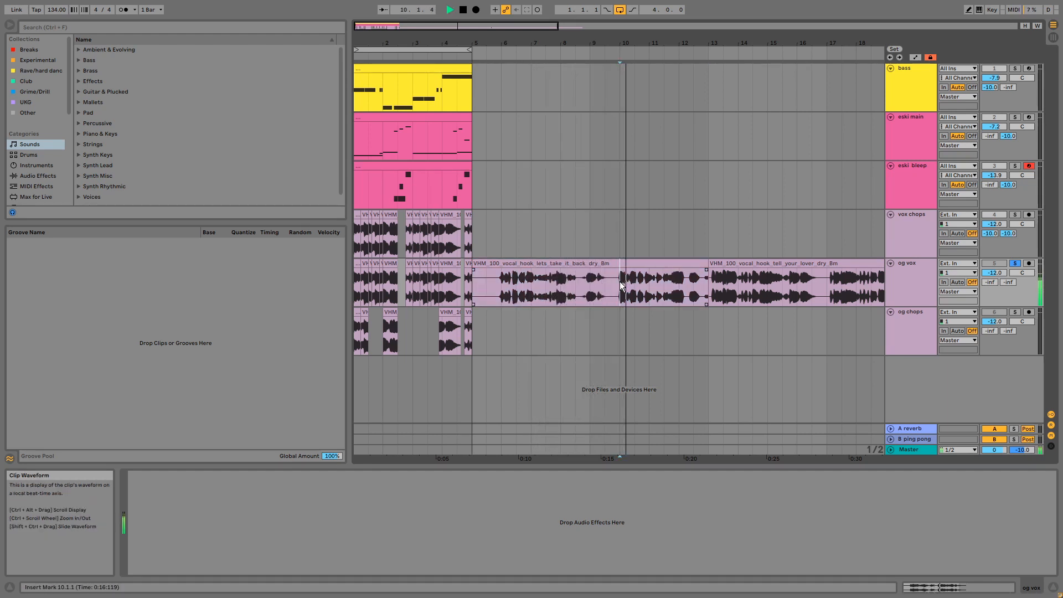
left_click(717, 263)
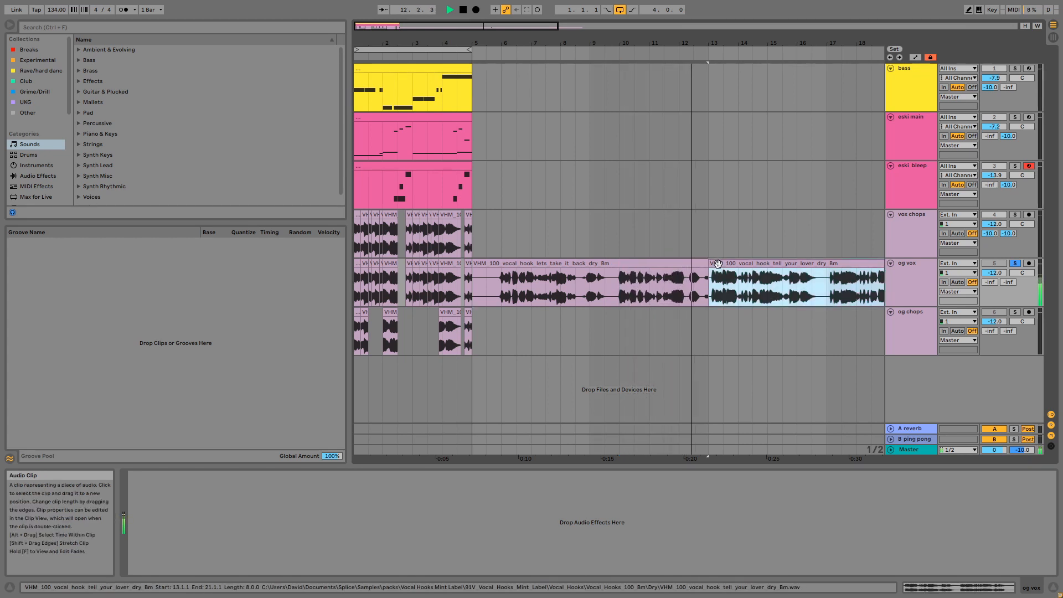
left_click(823, 298)
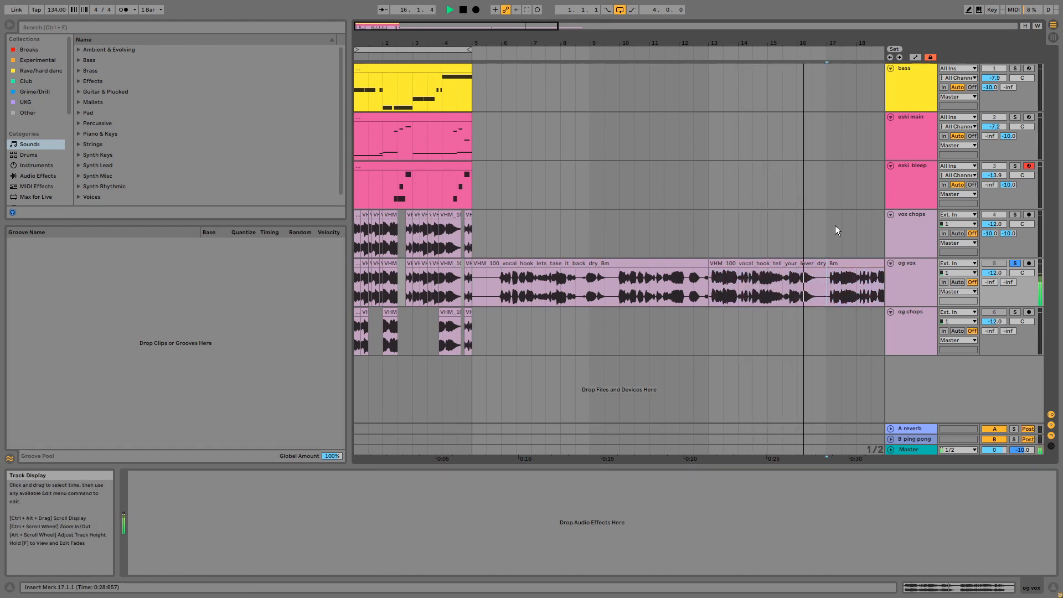
key("space")
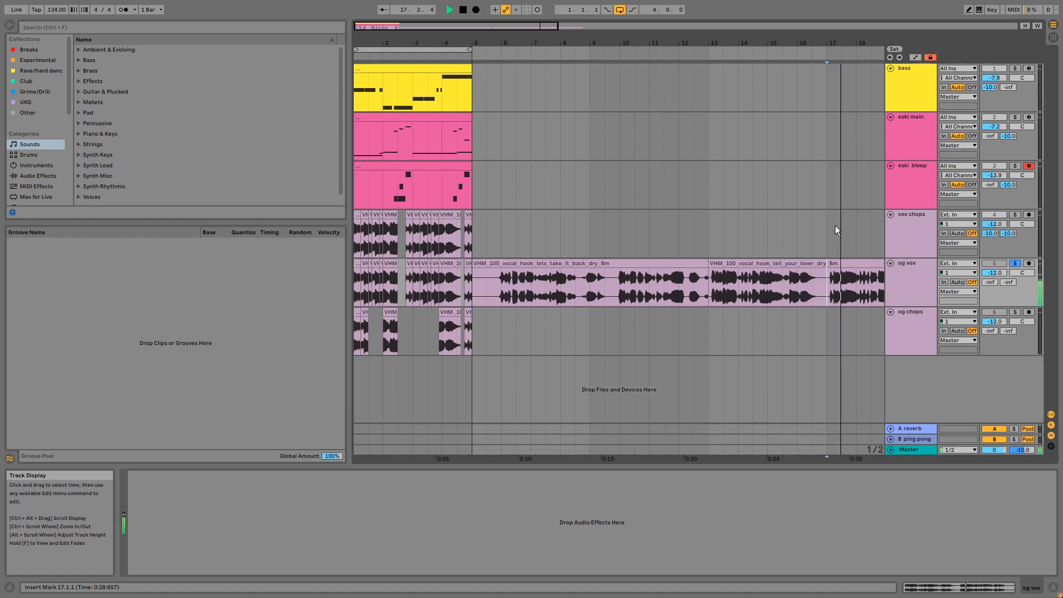
- Solo the og chops track and listen to its vocal chops from the first clip at bar 1
left_click_drag(750, 37, 750, 20)
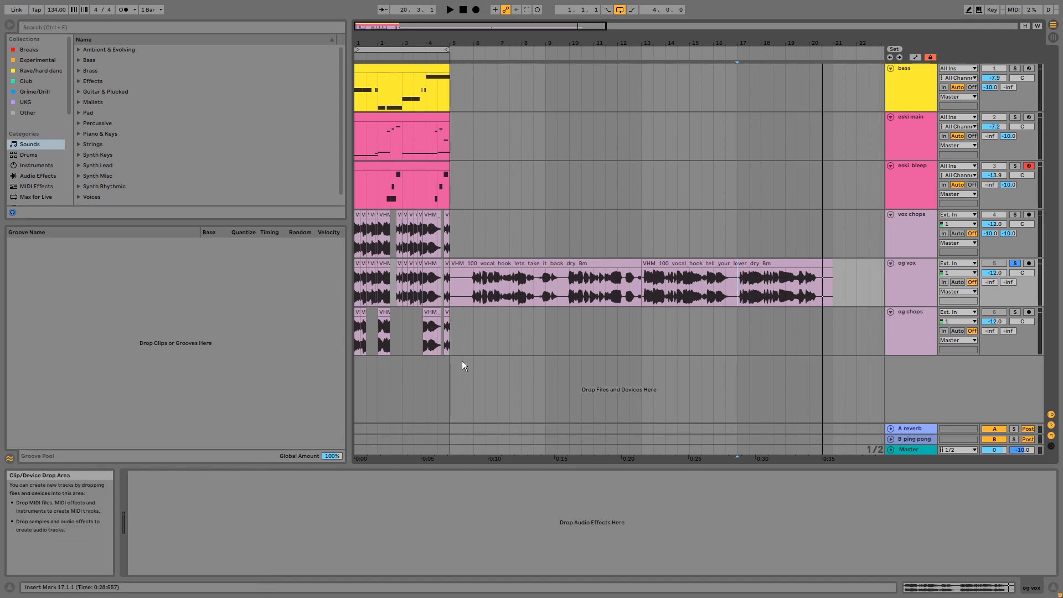
left_click_drag(466, 348, 277, 341)
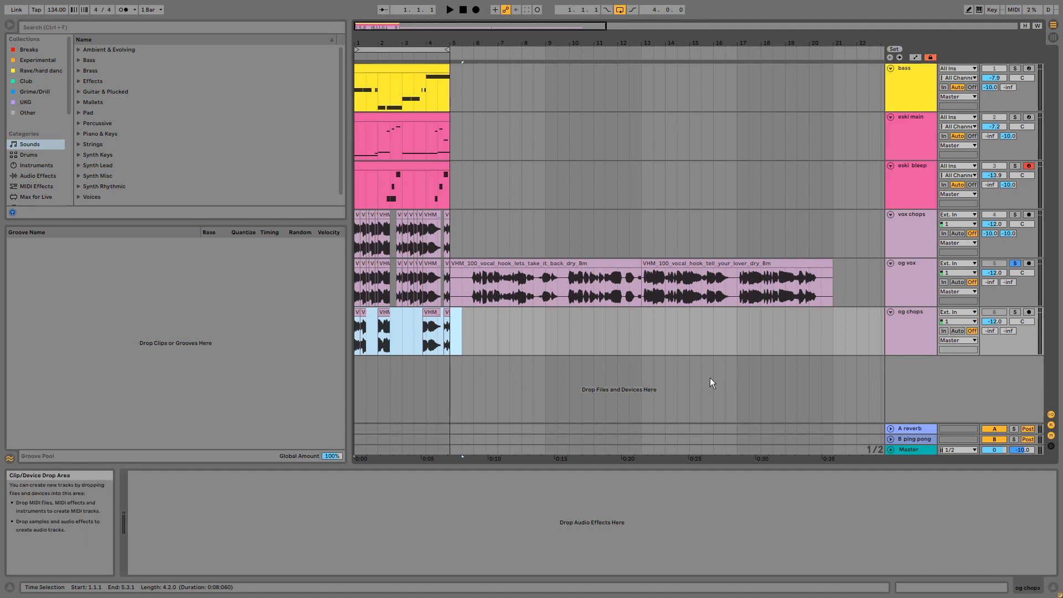
left_click(1015, 313)
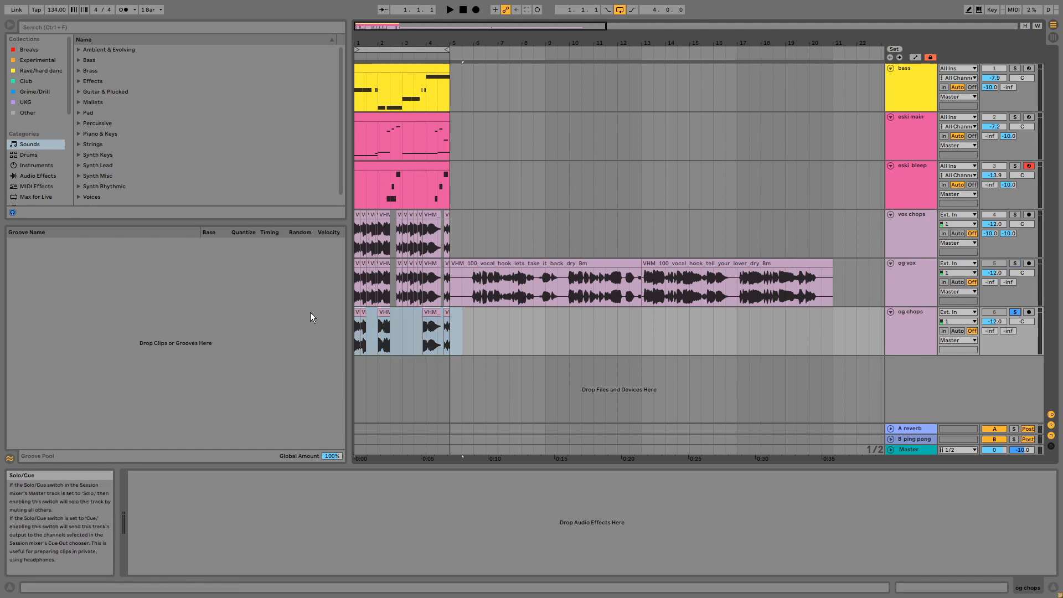
left_click(358, 311)
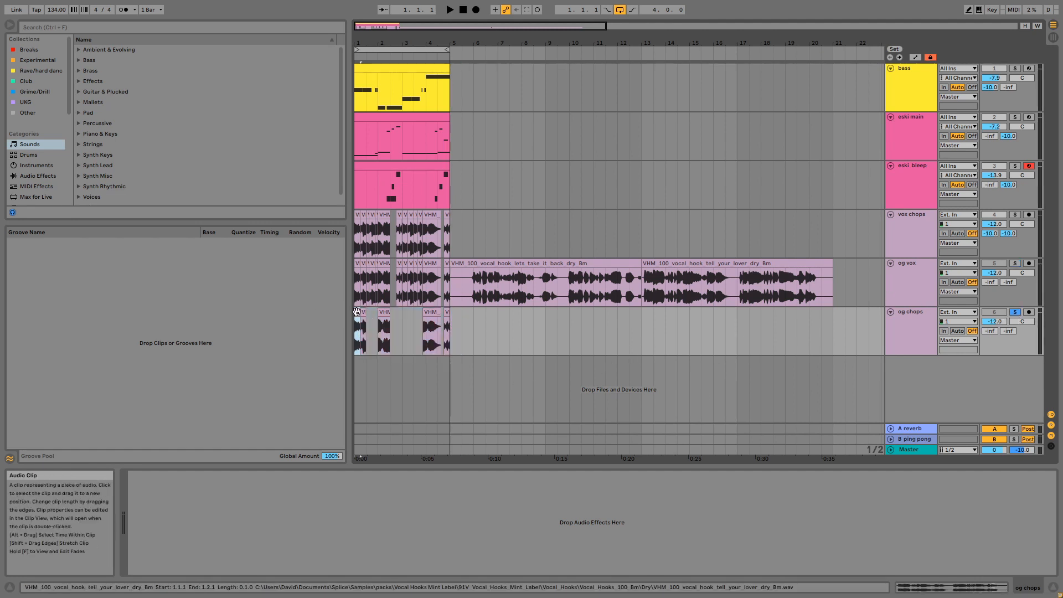
key("space")
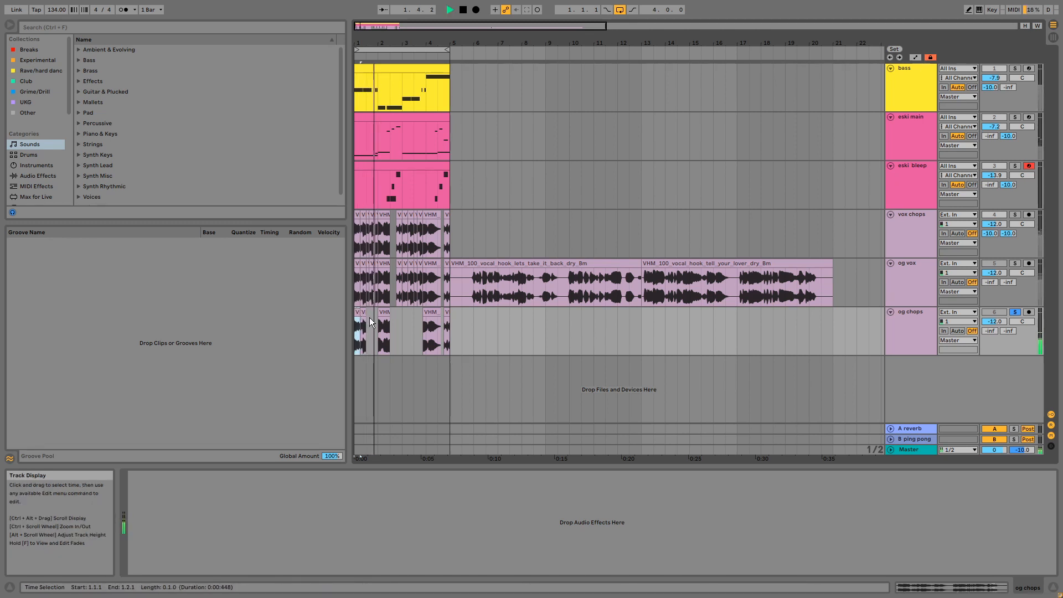
left_click(430, 310)
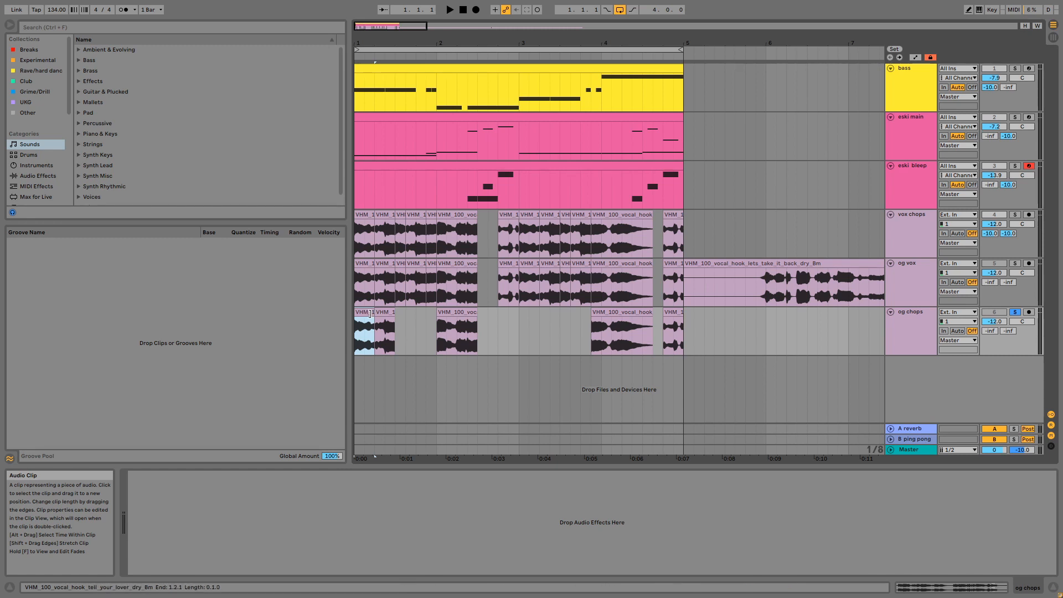
- Try extending the first og chops clip to 1.4.3, play it back, and undo the extension
left_click_drag(377, 315, 430, 322)
key("space")
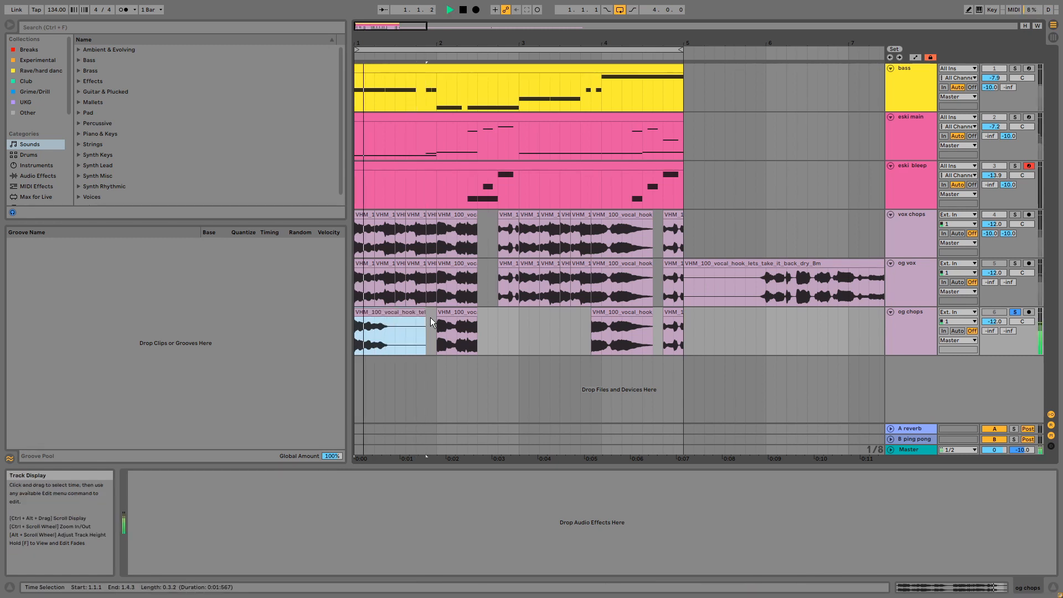
key("ctrl+z")
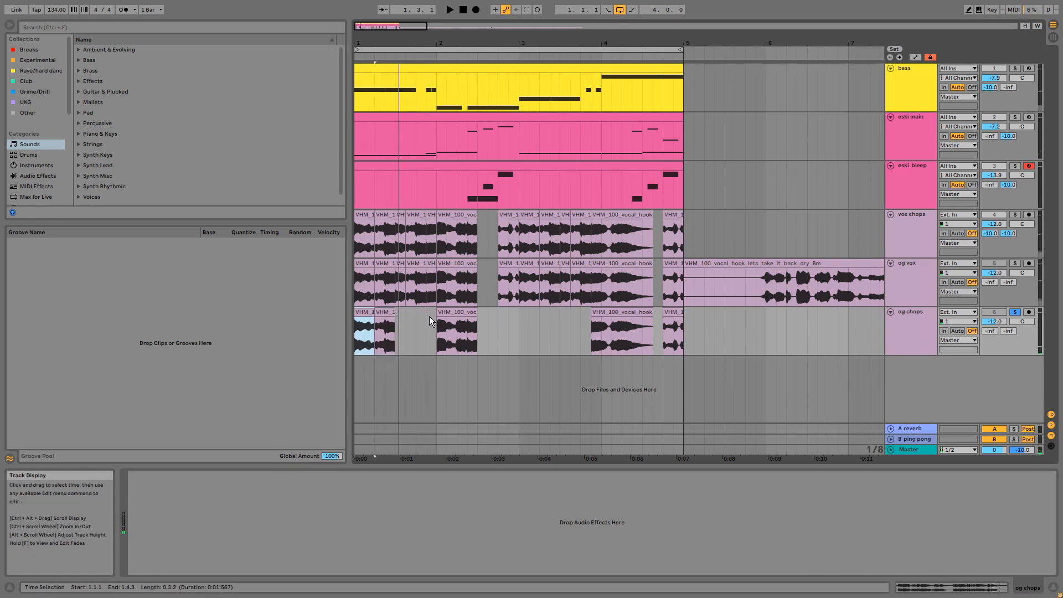
- Try extending the second og chops clip to 2.1.1, play it back, and undo the extension
left_click(394, 314)
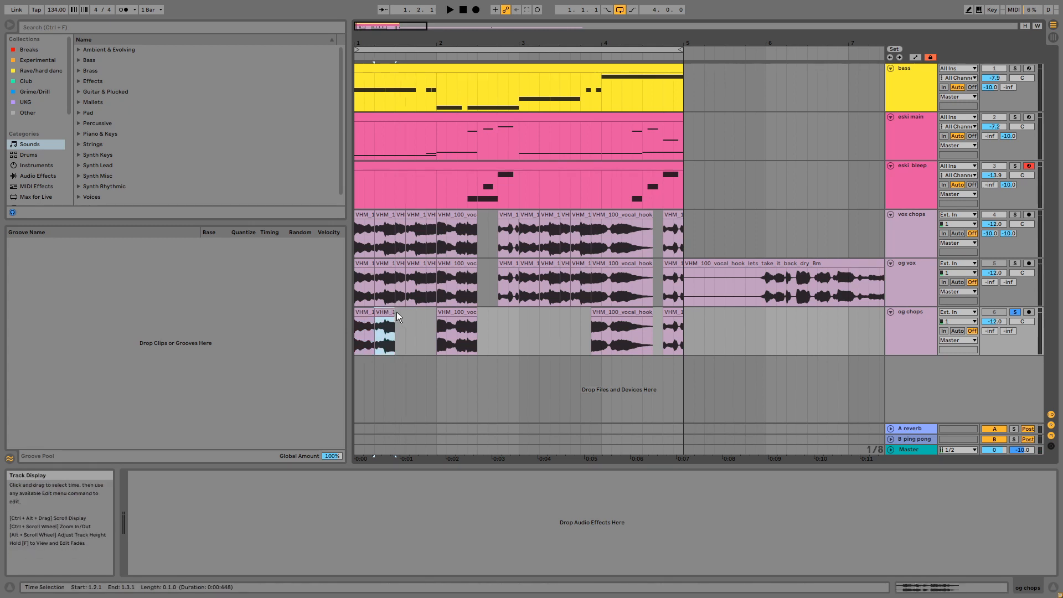
left_click_drag(396, 312, 443, 317)
key("space")
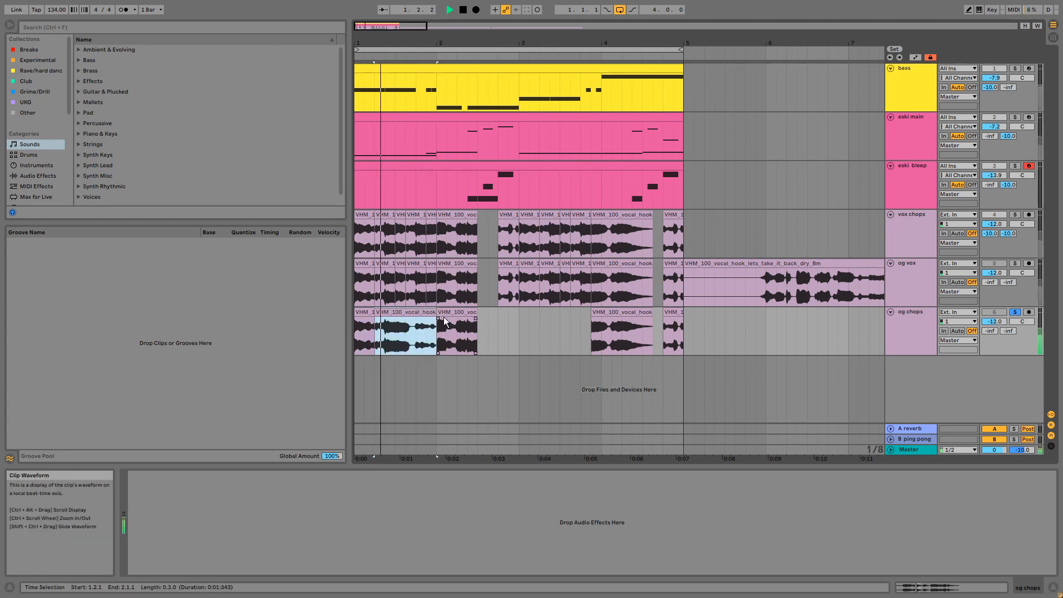
key("space")
key("ctrl+z")
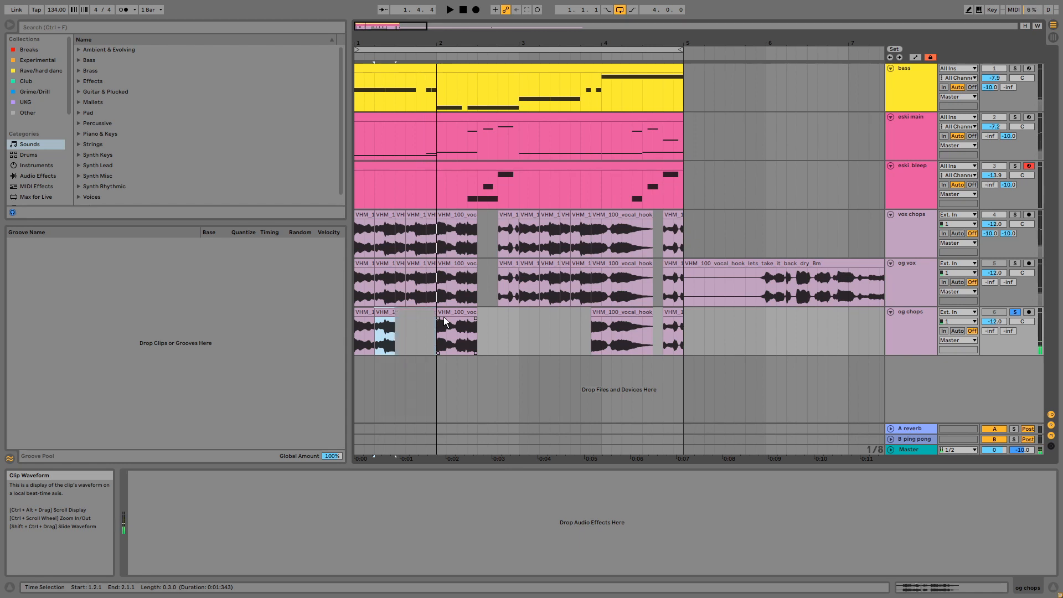
- Try extending the og chops clip at bar 2 to 3.1.1, play it back, and undo the extension
left_click(460, 312)
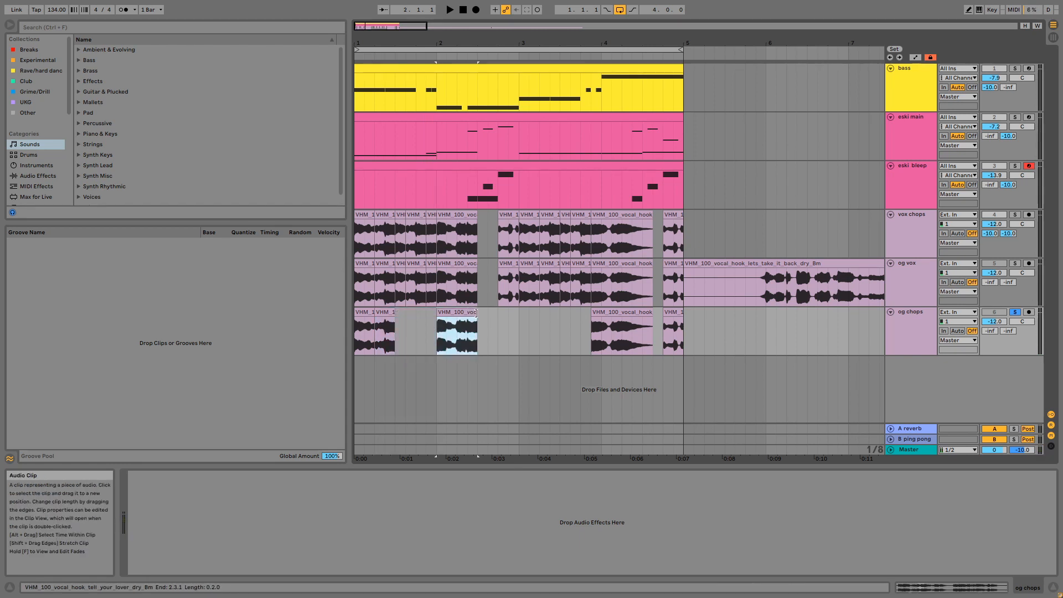
left_click_drag(475, 313, 520, 318)
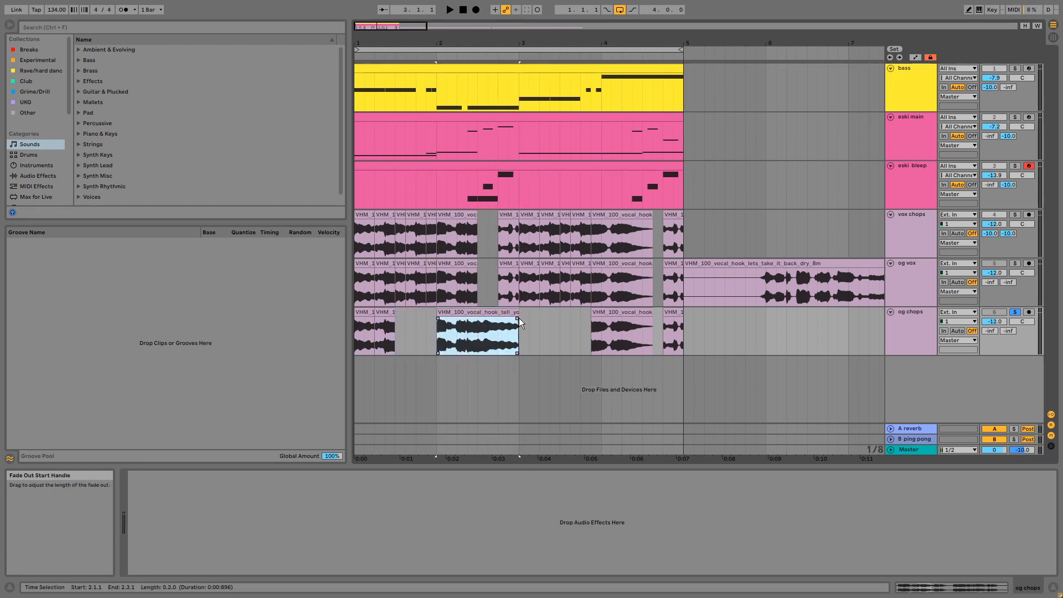
key("space")
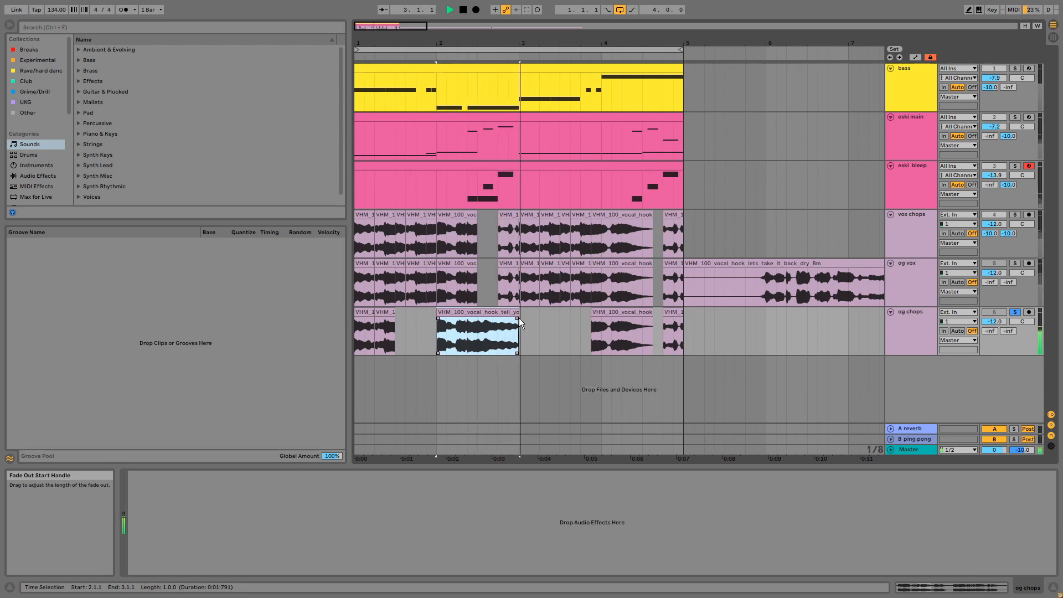
key("ctrl+z")
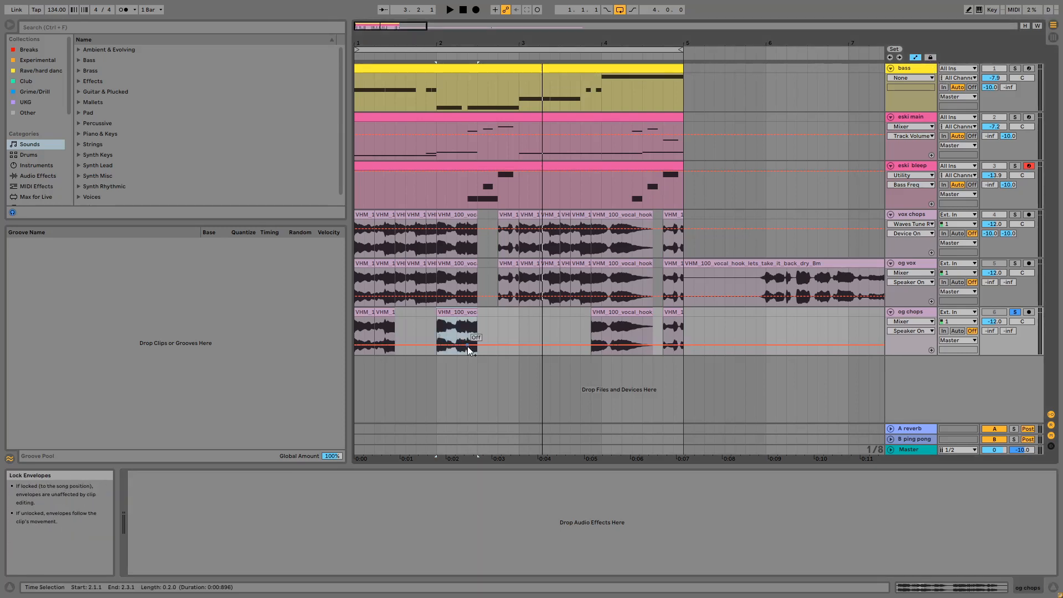
- Hide the automation lanes and audition the og chops from the first clip and from the clip starting at 3.4.3
left_click(914, 58)
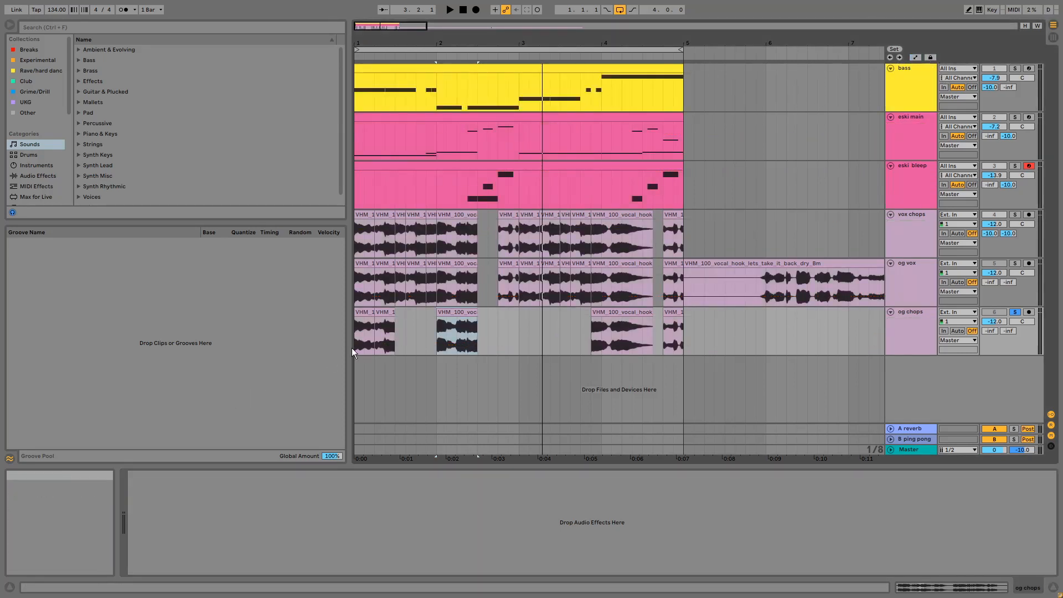
left_click(365, 312)
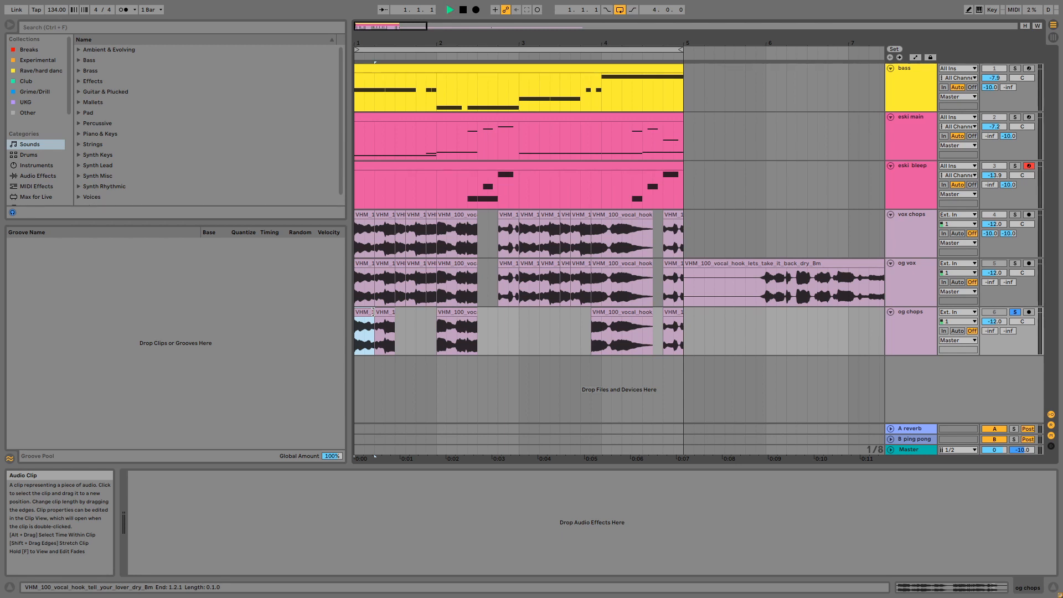
left_click(612, 315)
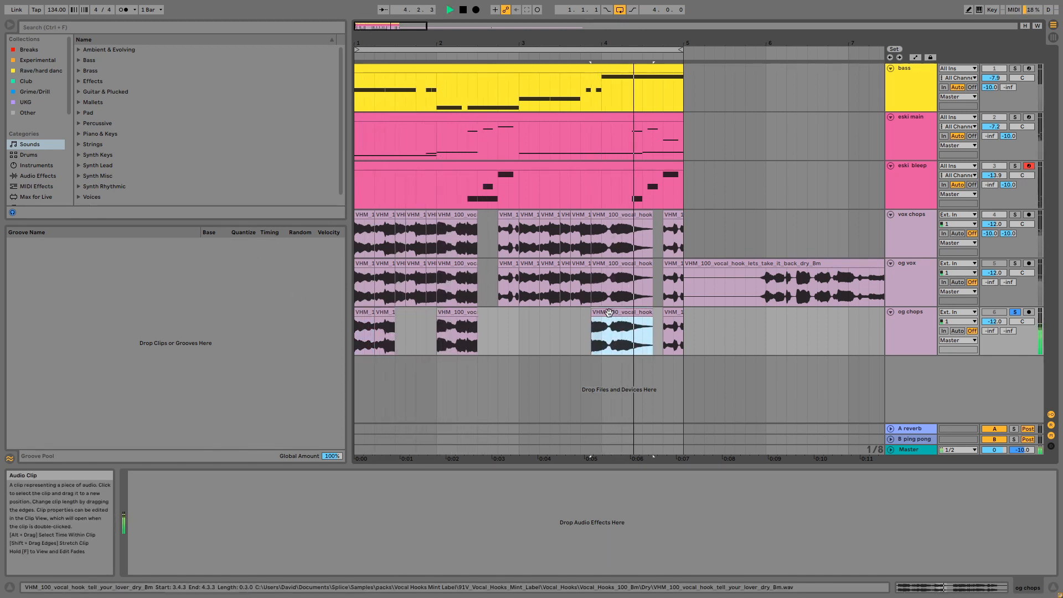
key("space")
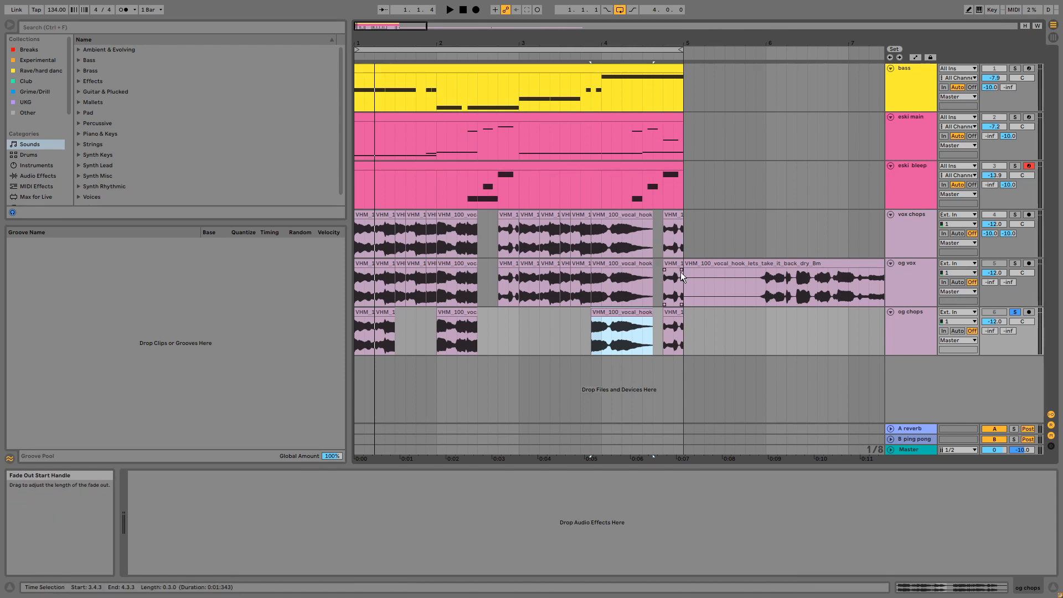
- Lower the transposition of all og vox chops between 1.1.1 and 5.1.1, and solo the og vox track
key("Up")
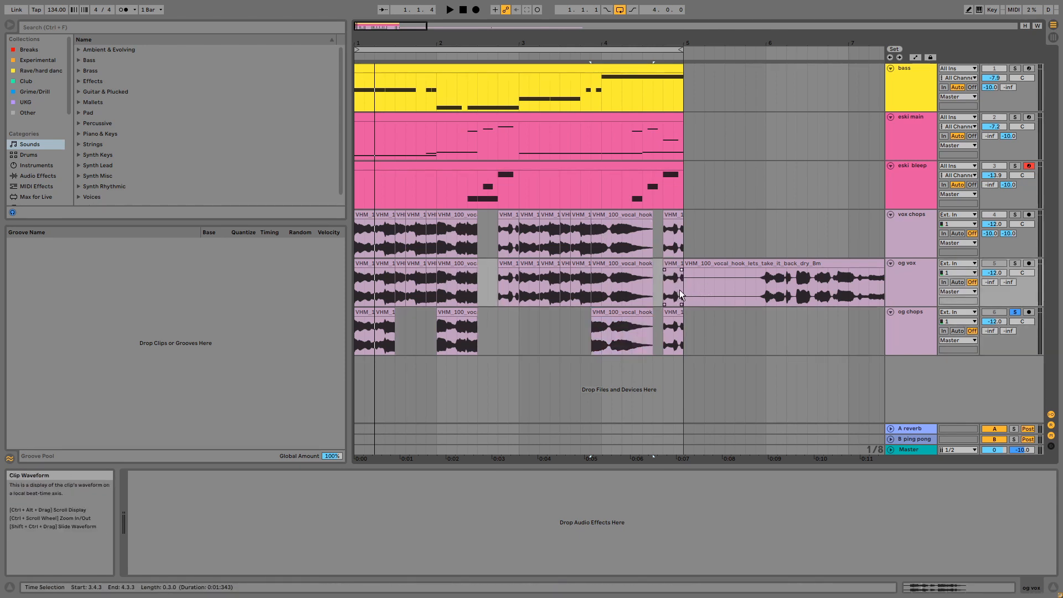
left_click_drag(685, 291, 330, 284)
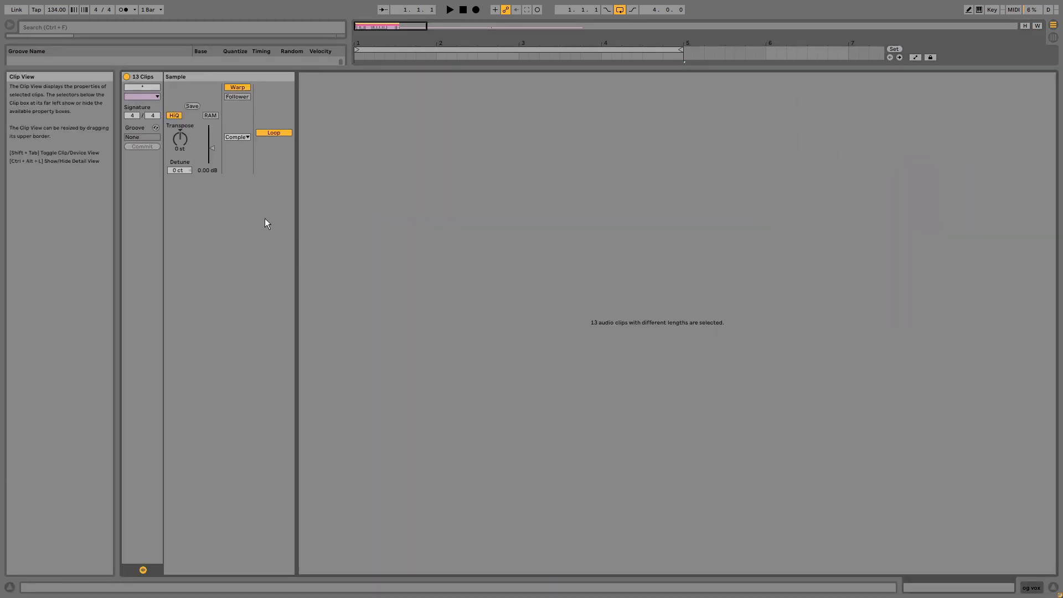
left_click(179, 140)
type("-")
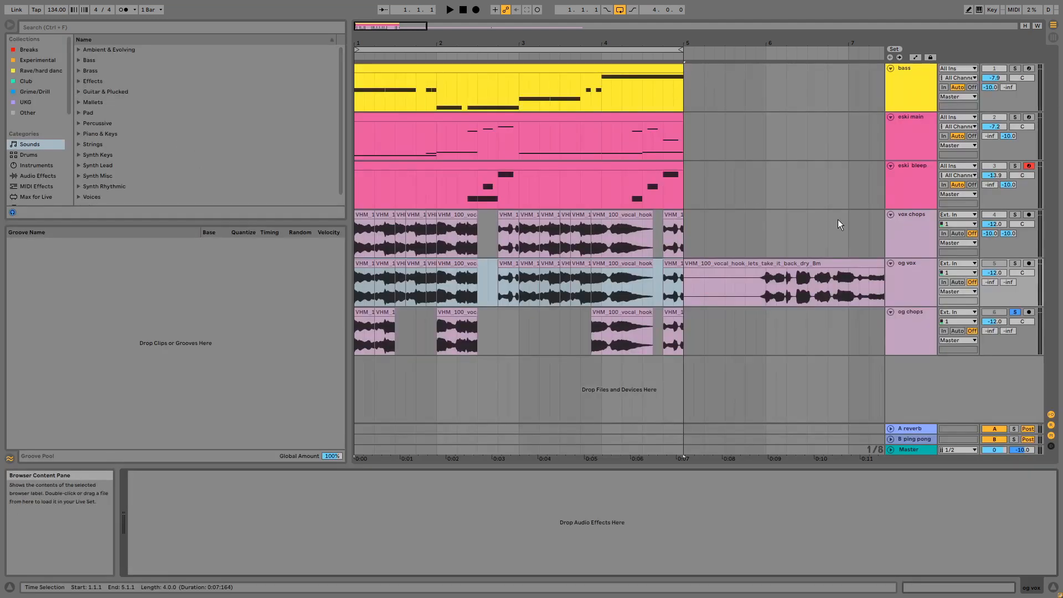
left_click(1015, 263)
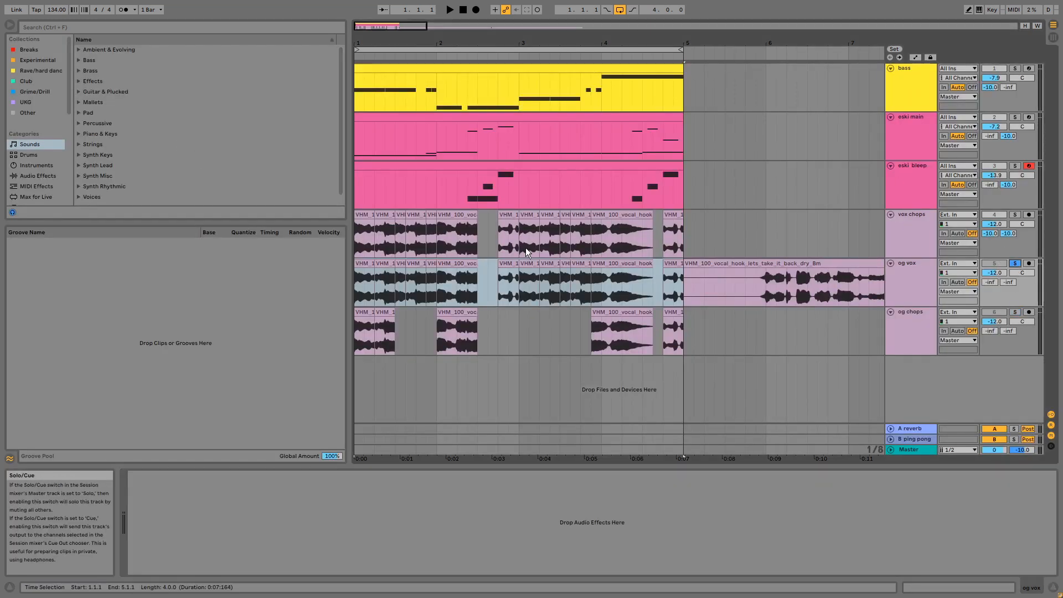
- Play the soloed og vox track from its first clip, and unsolo it to hear the full mix
left_click(367, 266)
key("space")
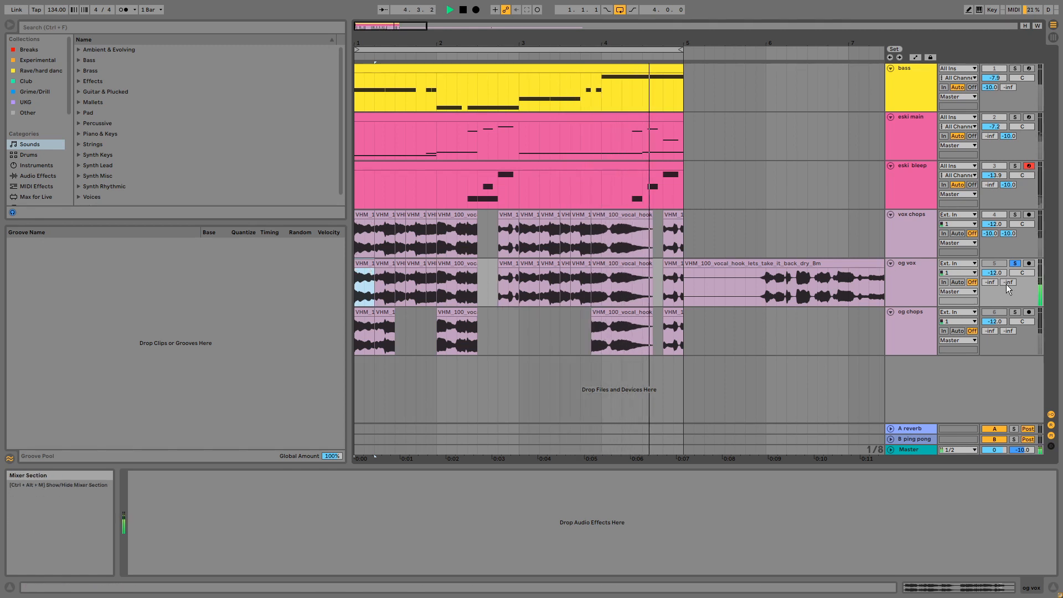
left_click(1017, 265)
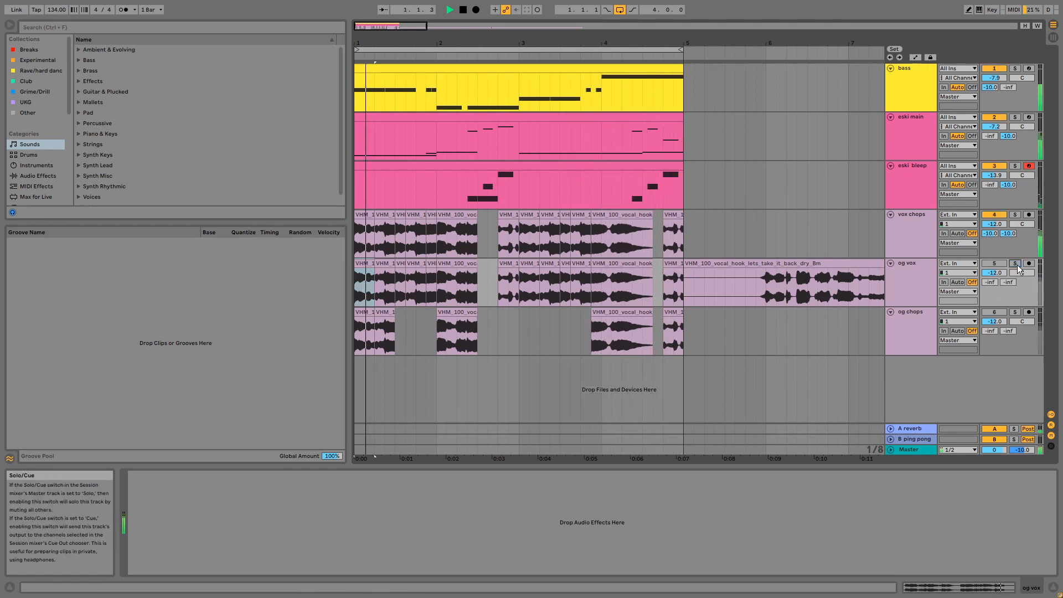
- Examine the Waves Tune Real-Time scale and correction settings on the vox chops track, and close the plug-in window
left_click(900, 244)
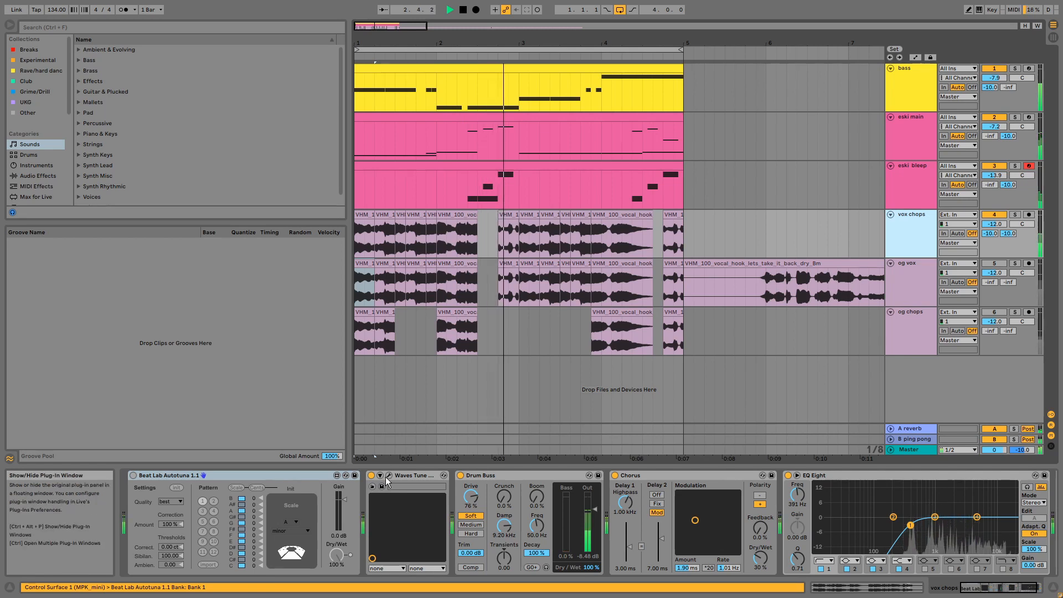
left_click(388, 476)
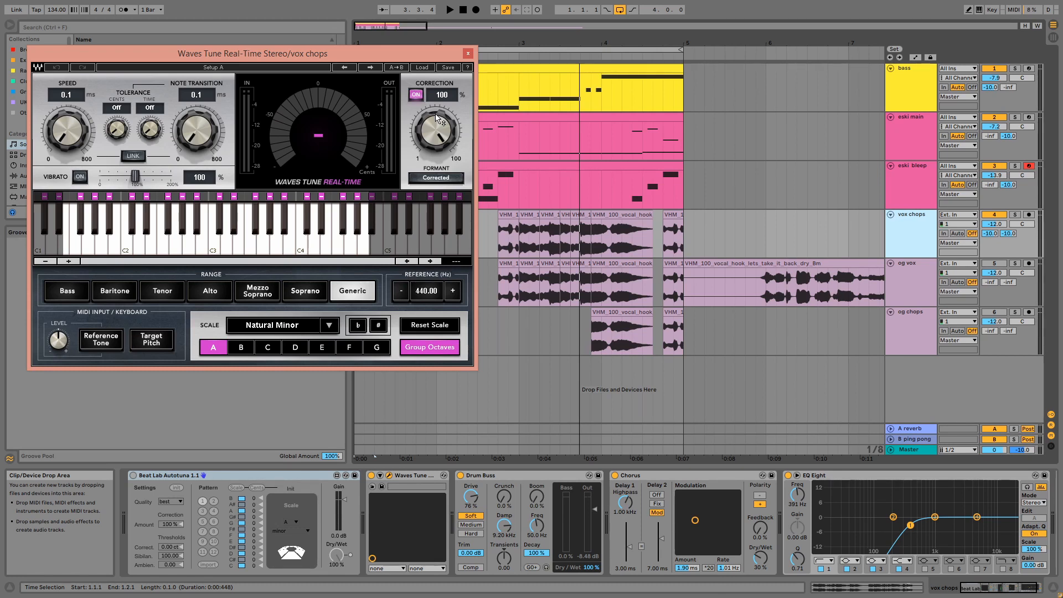
left_click(469, 53)
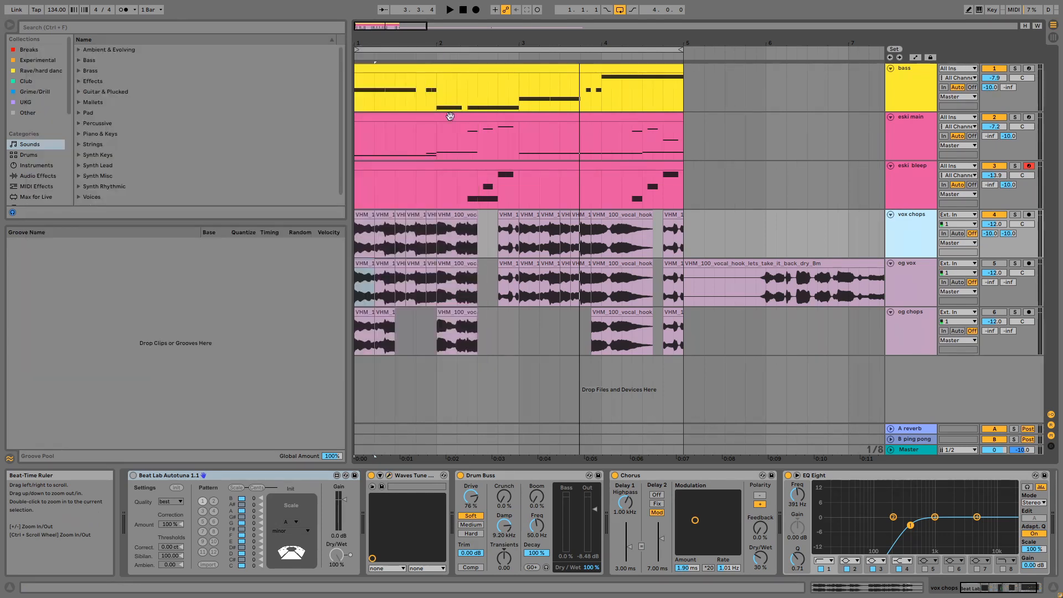
- Solo the vox chops track and audition it from the clips starting at 1.1.1, 1.2.1 and 1.3.3
double_click(386, 212)
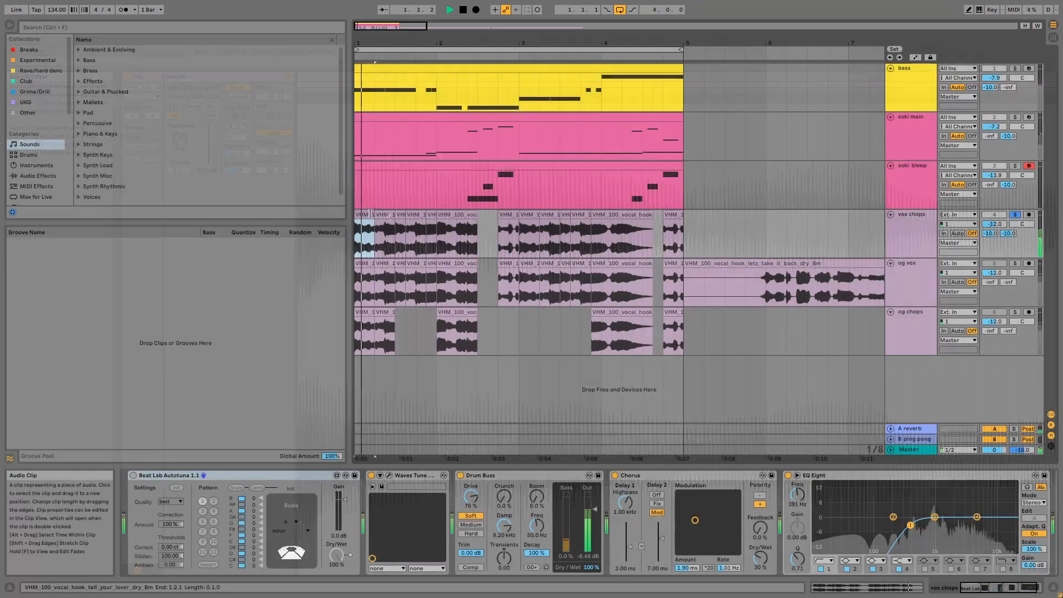
key("space")
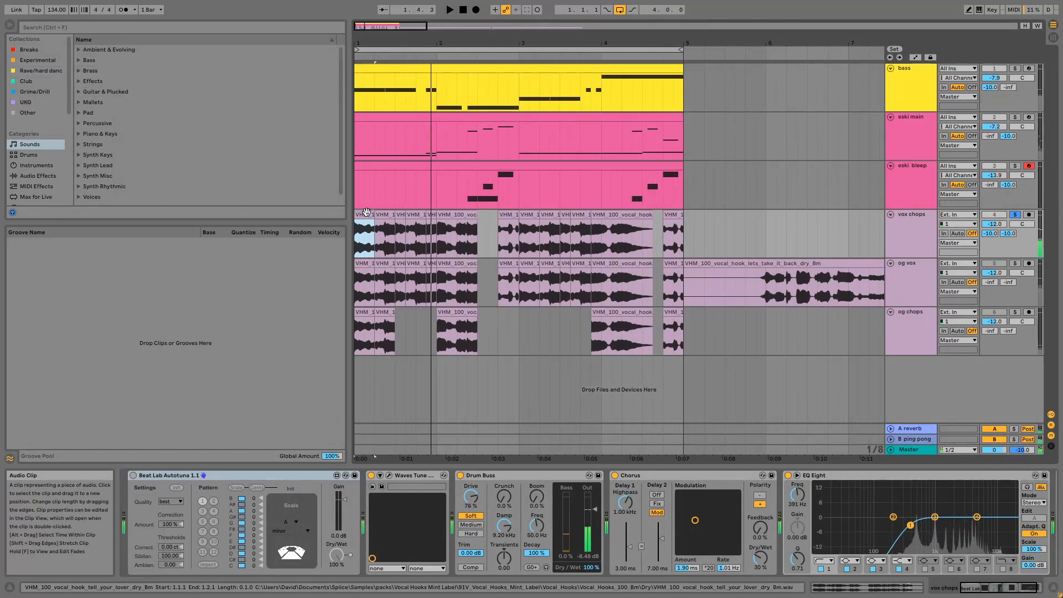
left_click(383, 215)
key("space")
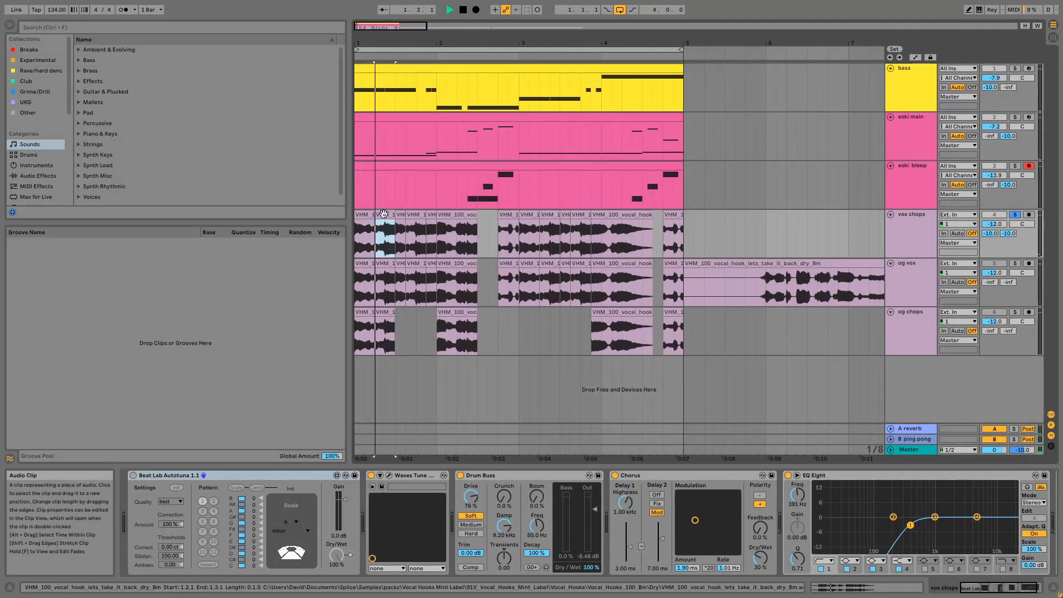
key("space")
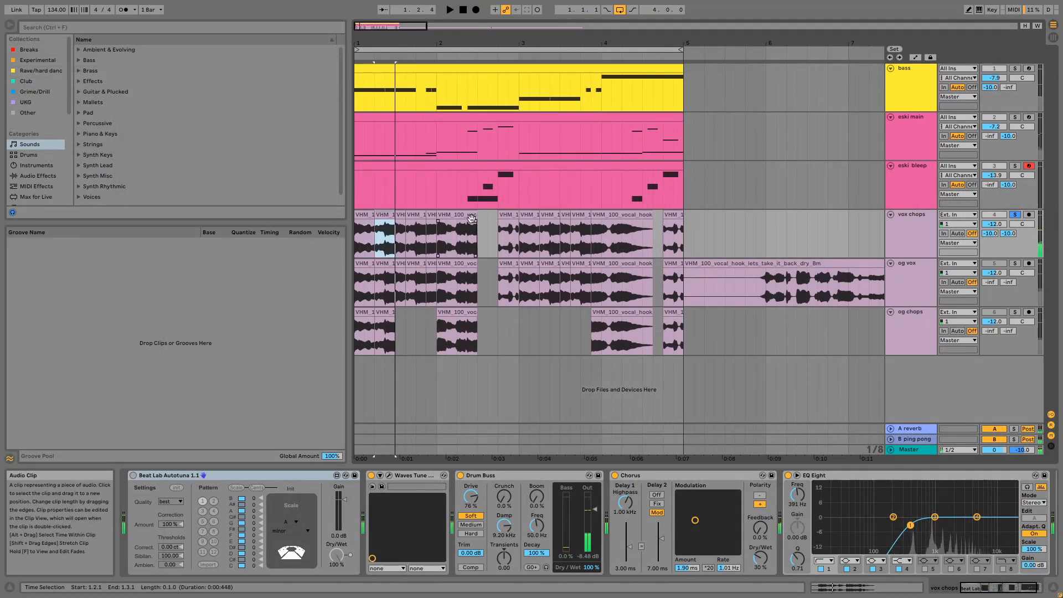
left_click(415, 215)
key("space")
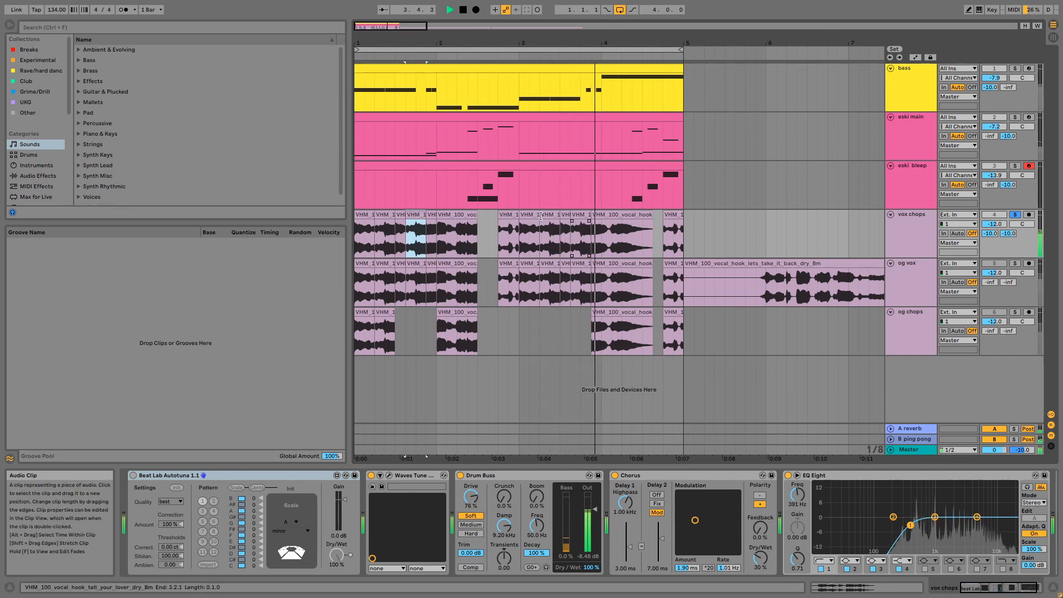
- Audition the soloed vox chops from the clips starting at 3.1.1 and 3.3.1
left_click(522, 212)
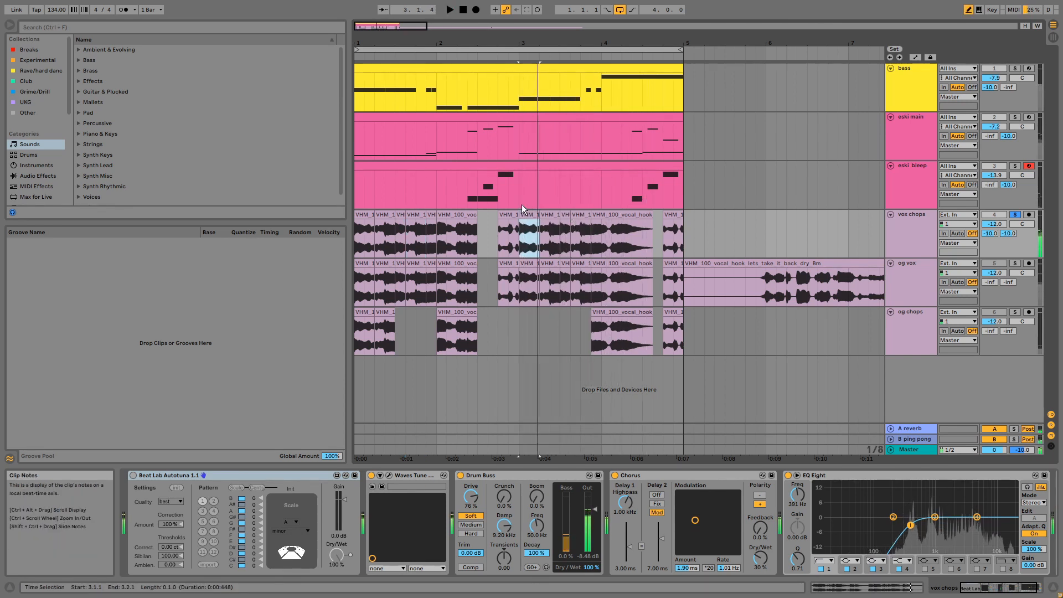
key("space")
left_click(560, 213)
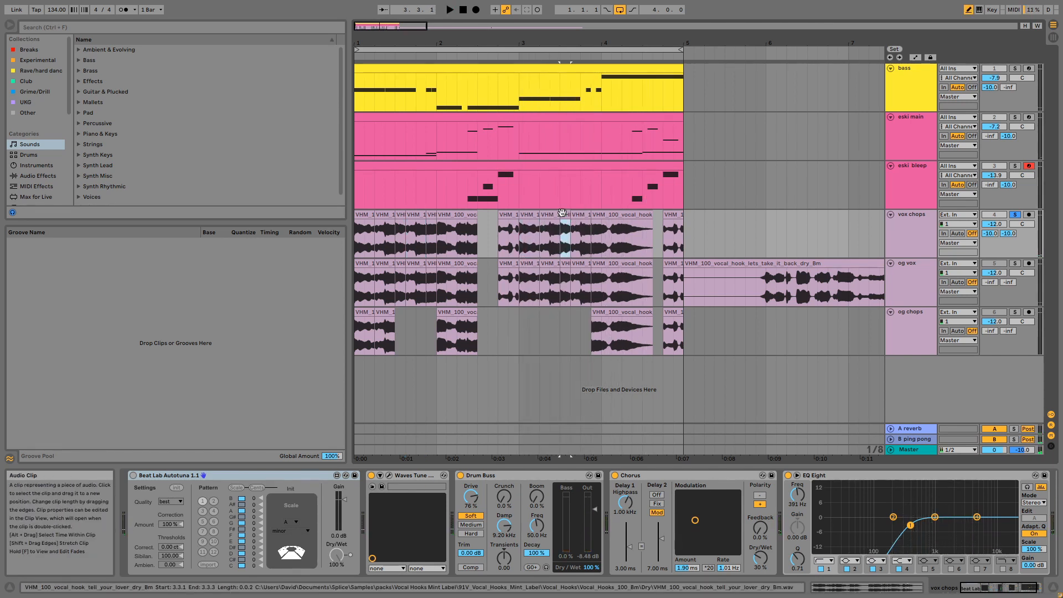
key("space")
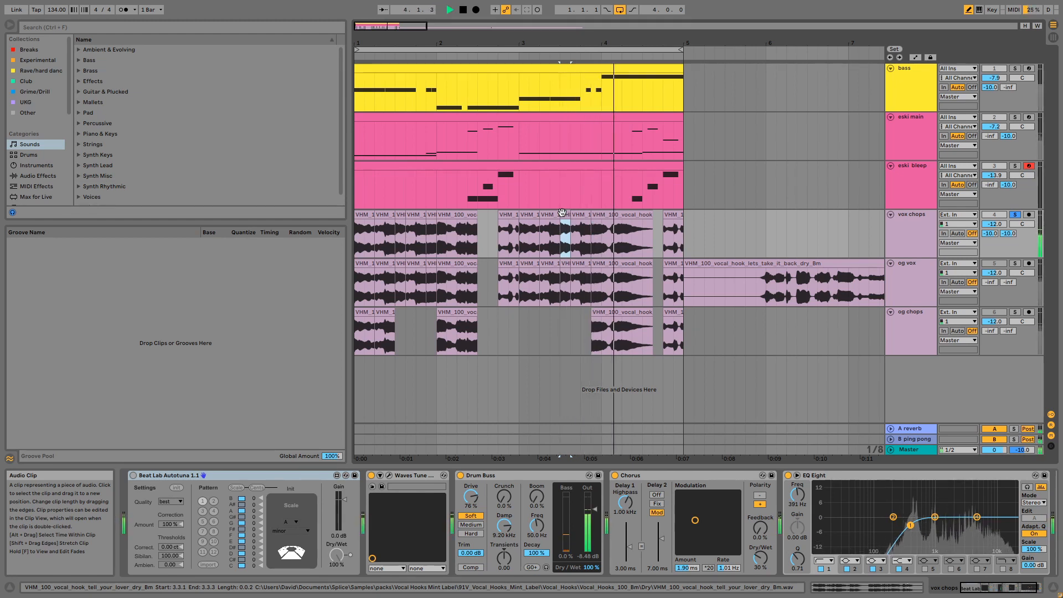
key("space")
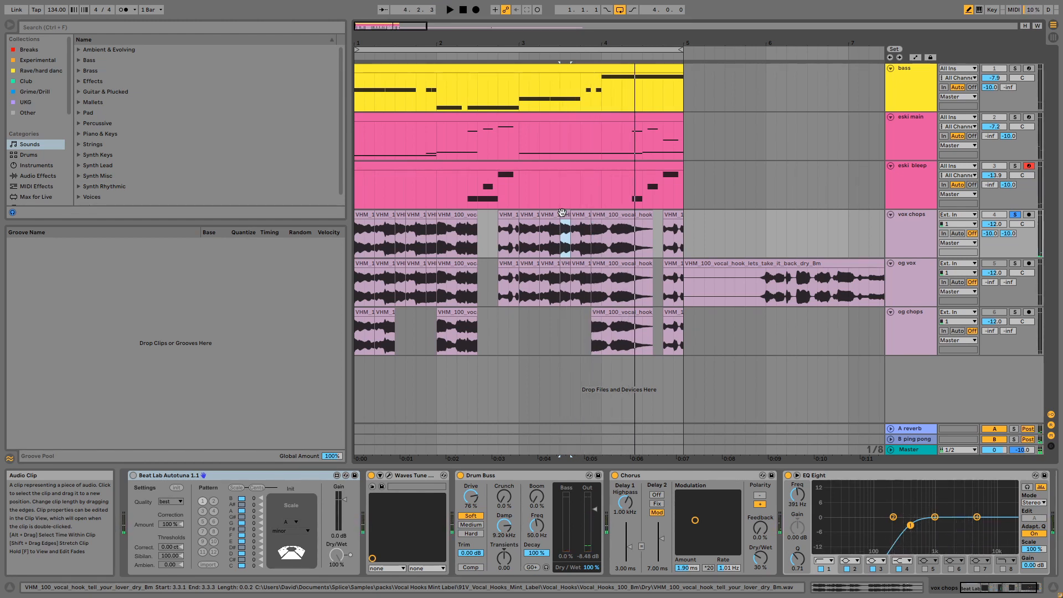
- Check the transposition of the vox chops clips starting at 3.3.3 and 3.2.1
left_click(577, 219)
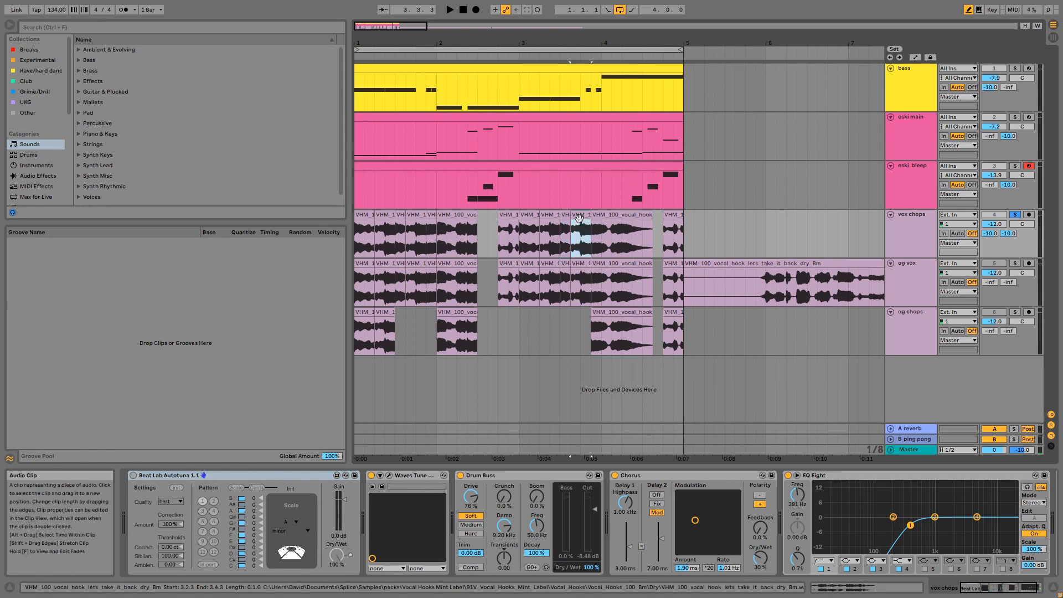
double_click(579, 217)
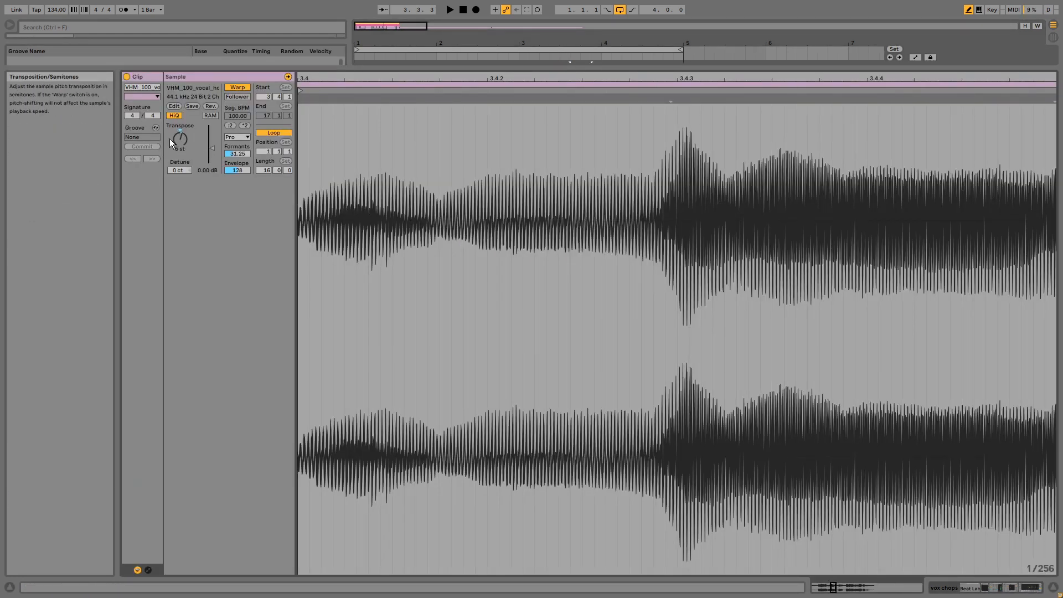
key("shift+Tab")
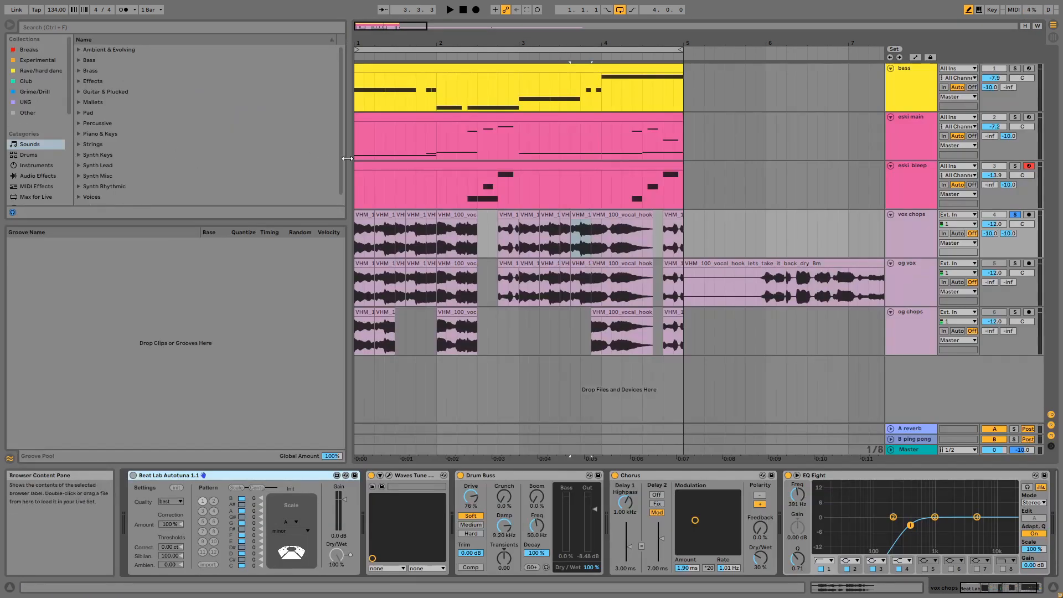
left_click(552, 217)
double_click(552, 217)
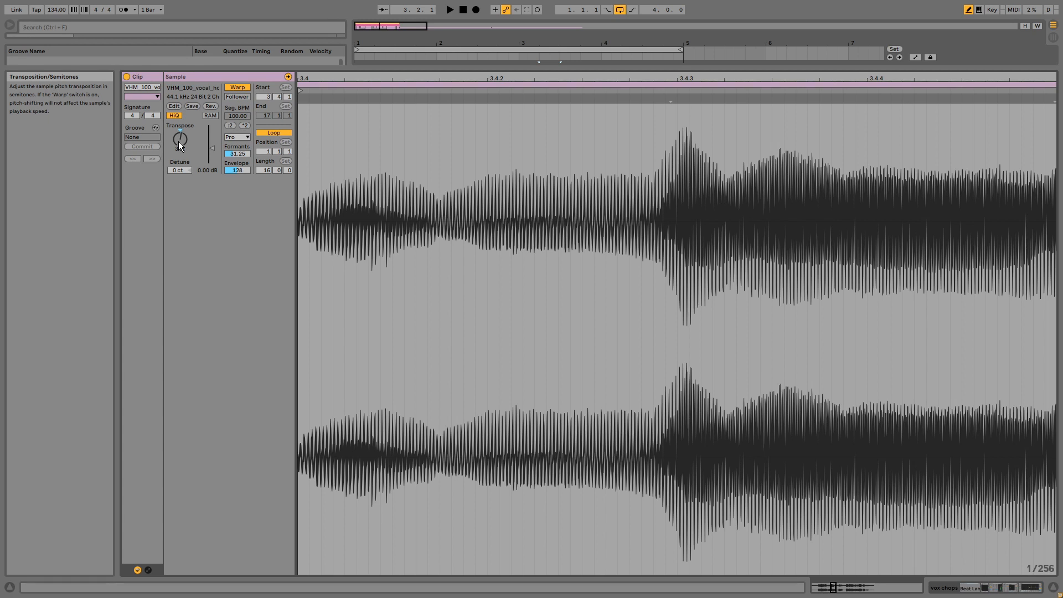
key("shift+Tab")
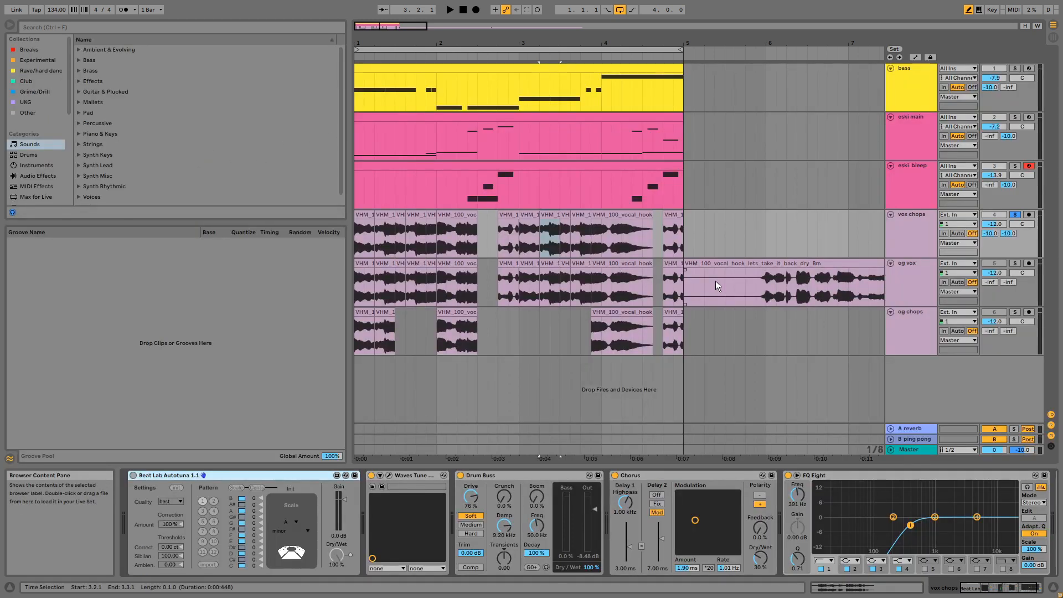
- Check the transposition of the last vox chops clip, starting at 4.4.1, and play the track briefly
double_click(681, 213)
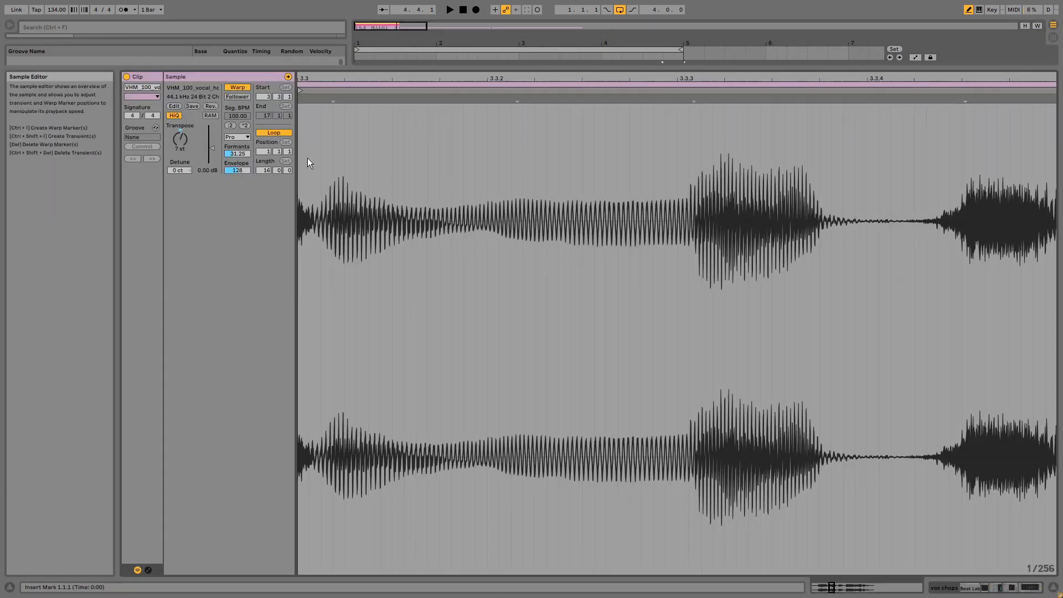
key("space")
key("shift+Tab")
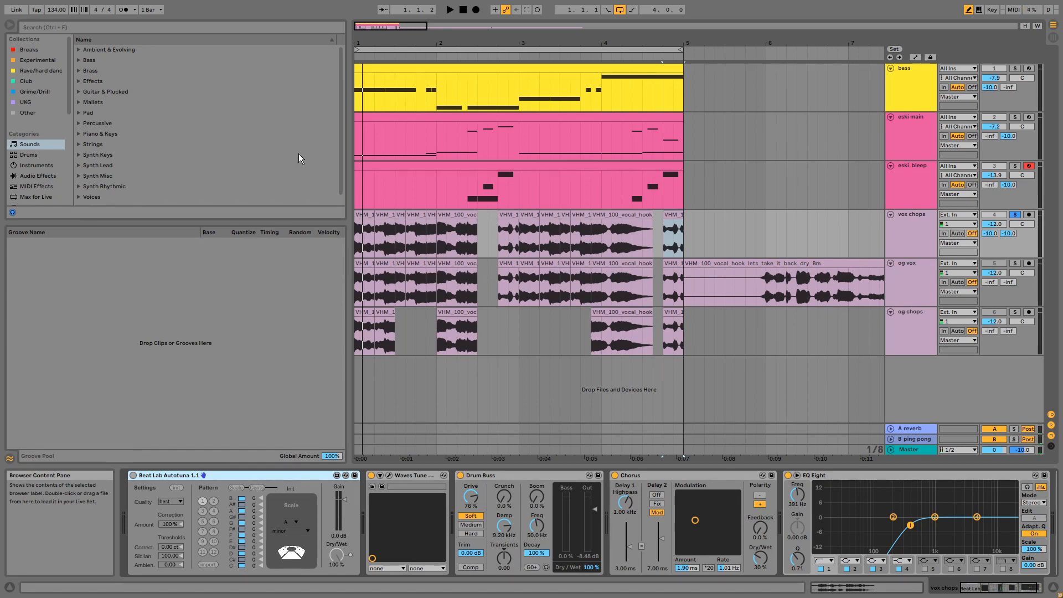
- Try setting Formants to 100 on all 13 vox chops clips, play them back, and undo the change
left_click_drag(703, 244, 355, 218)
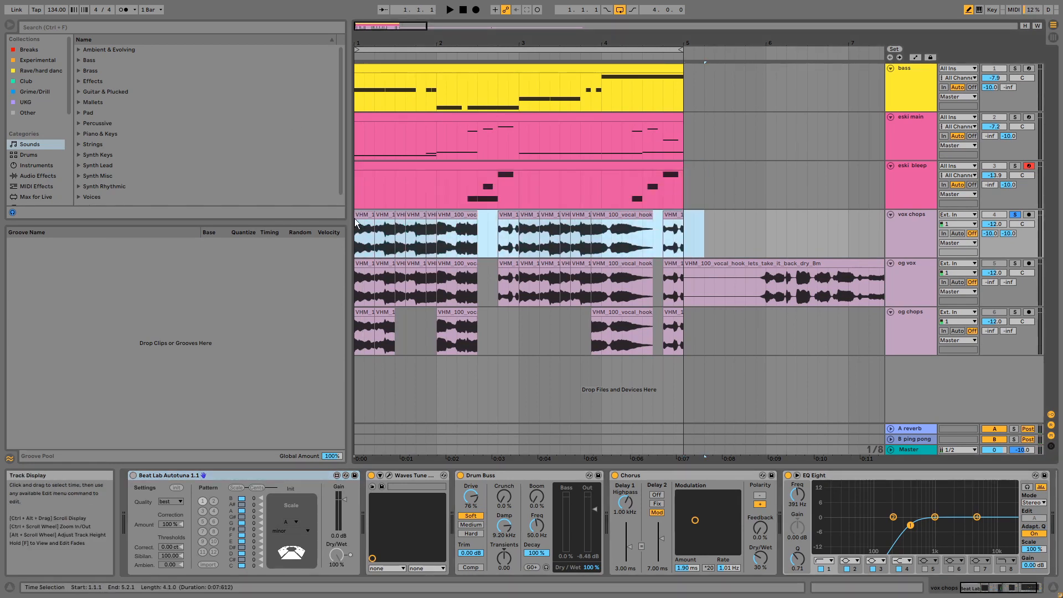
key("shift+Tab")
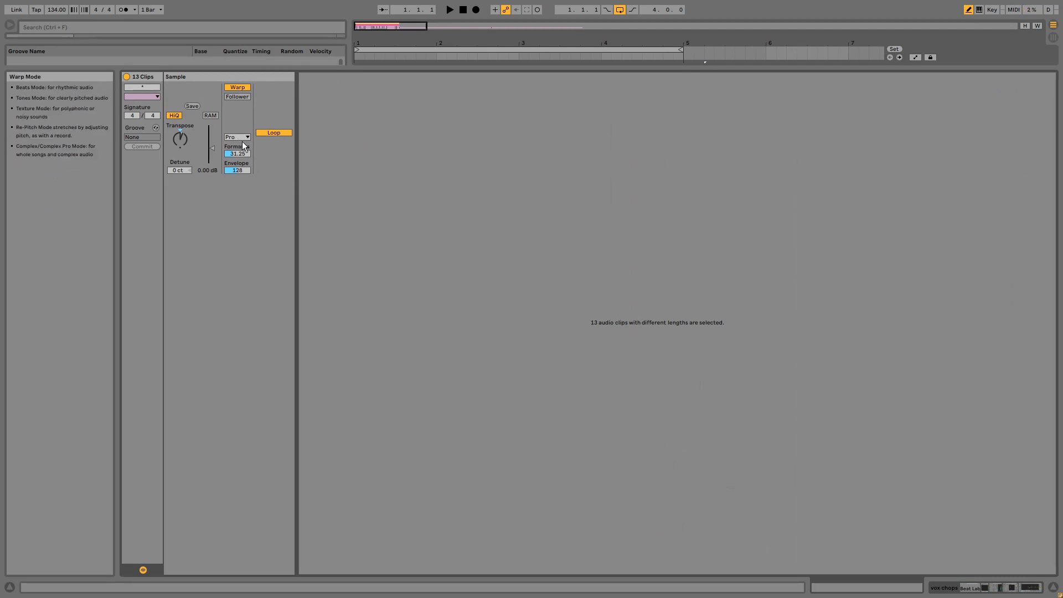
left_click_drag(239, 155, 245, 155)
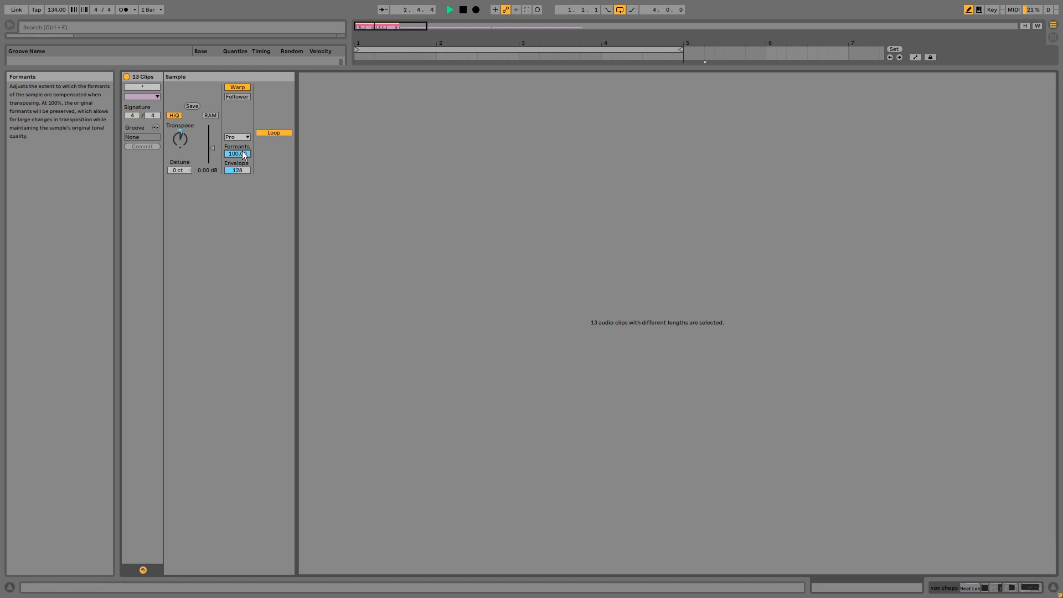
key("ctrl+z")
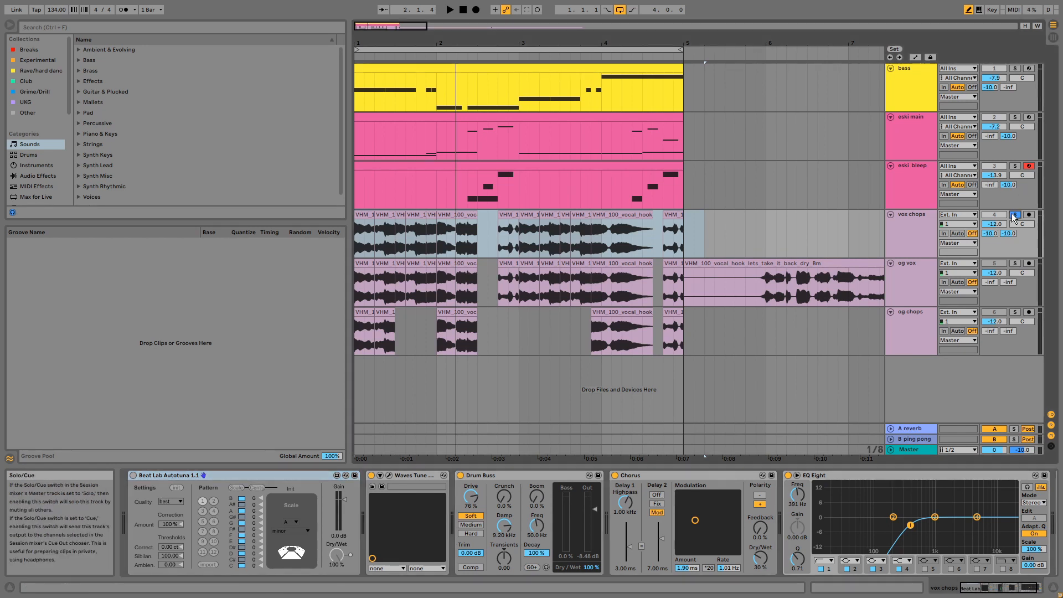
- Unsolo the vox chops and play the full mix, switching Waves Tune off and on to compare
key("space")
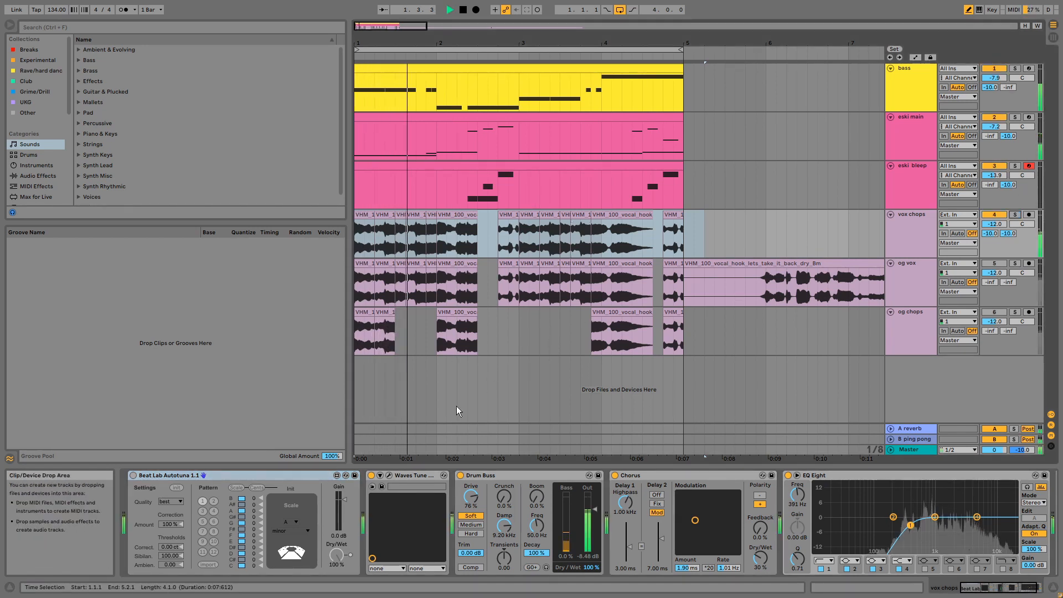
left_click(371, 476)
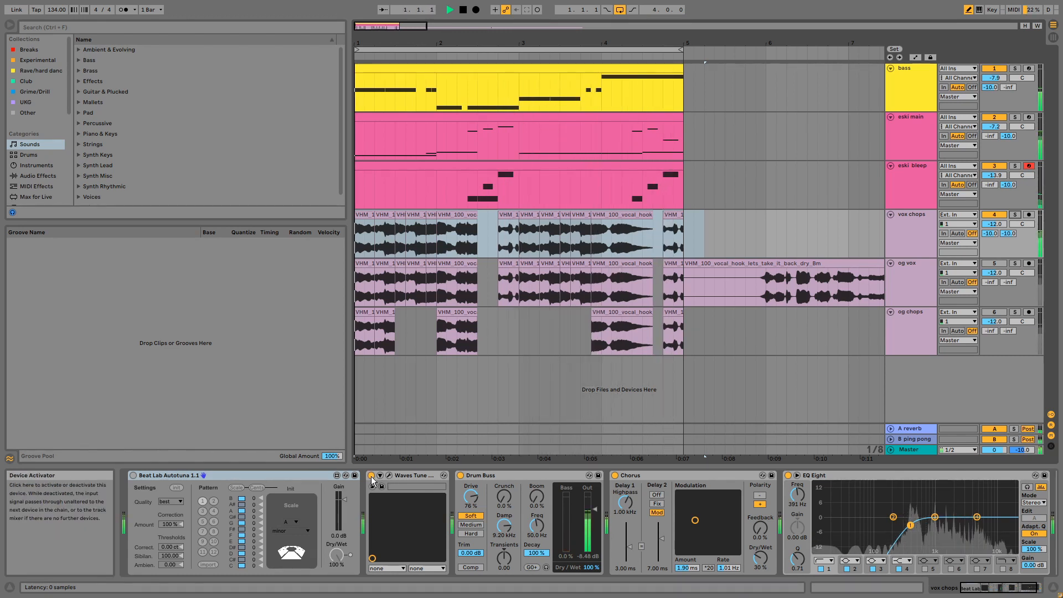
left_click(371, 476)
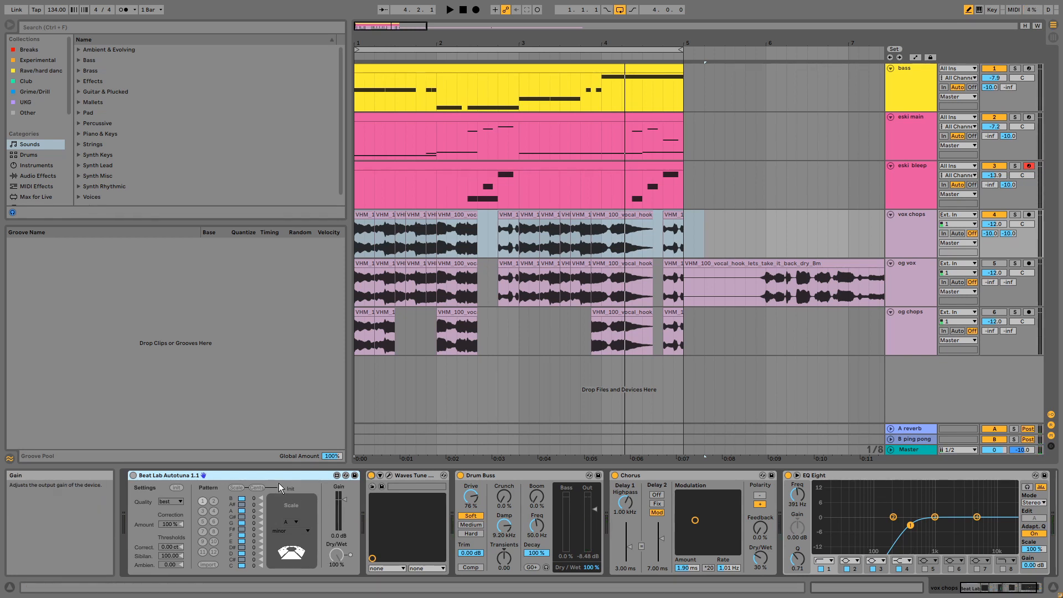
- Compare Beat Lab Autotune during playback with Waves Tune bypassed, then restore Waves Tune as the active pitch corrector
left_click(371, 475)
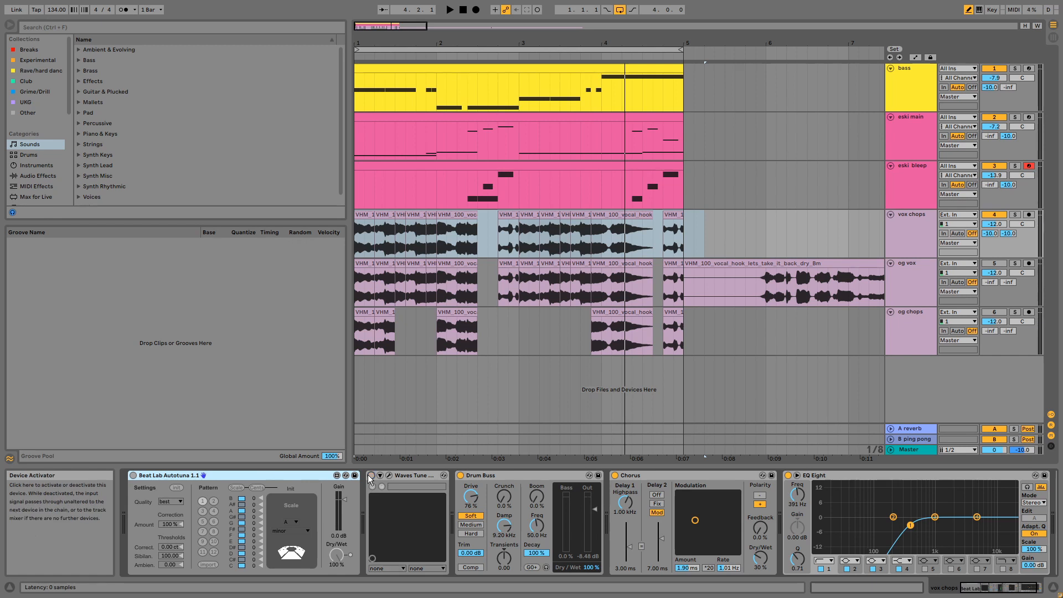
left_click(133, 476)
key("space")
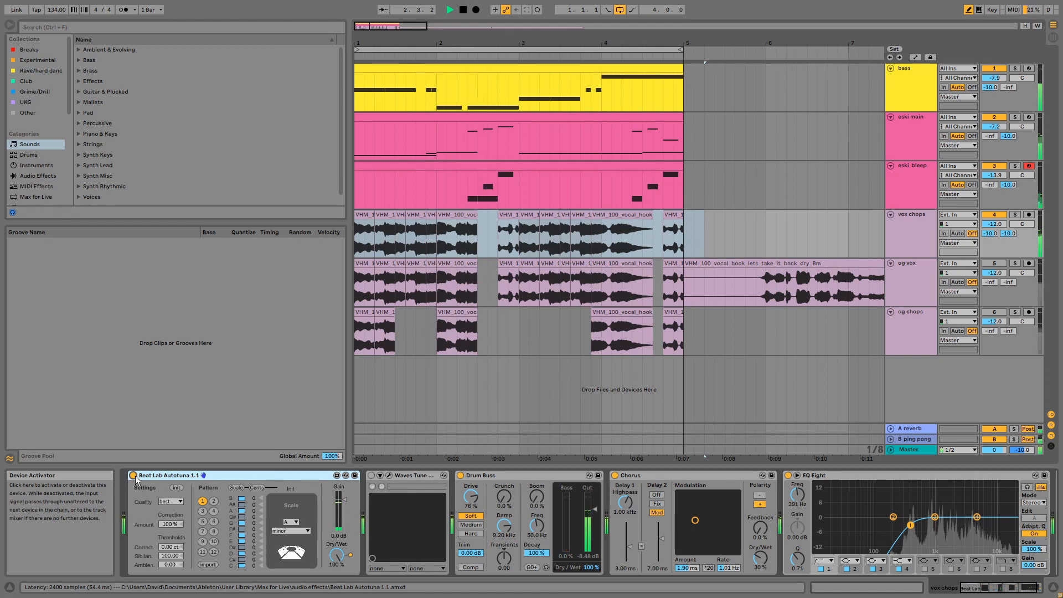
left_click(134, 476)
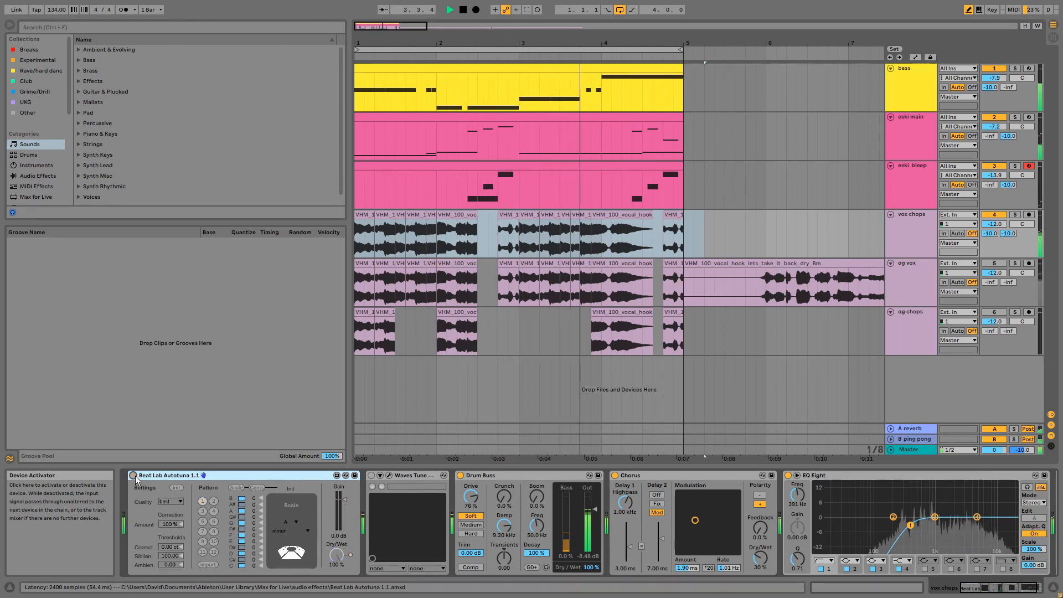
key("space")
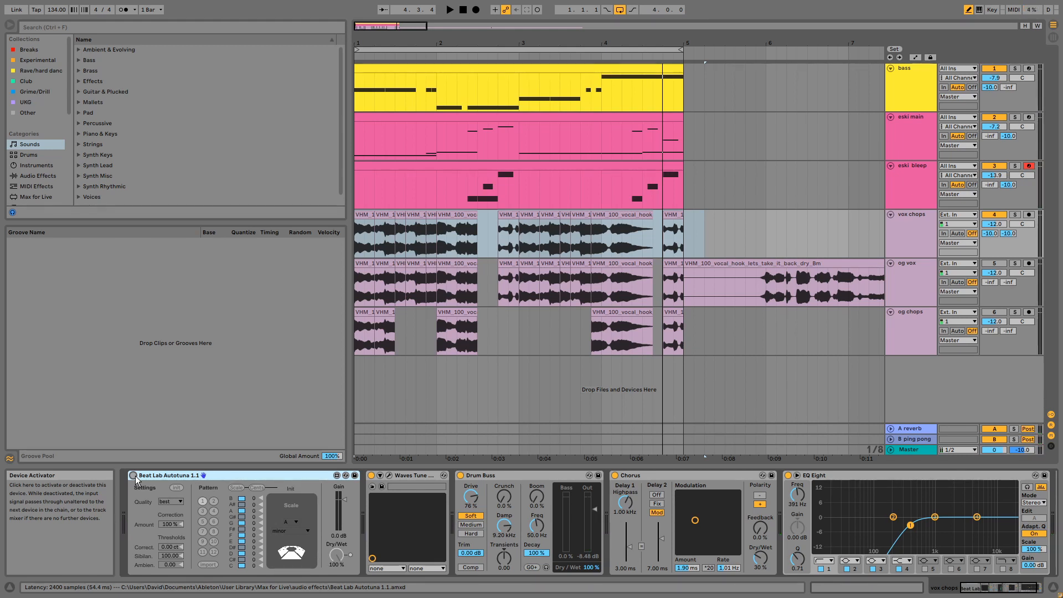
- Examine the device chains of the eski main, eski bleep and vox chops tracks
left_click(913, 122)
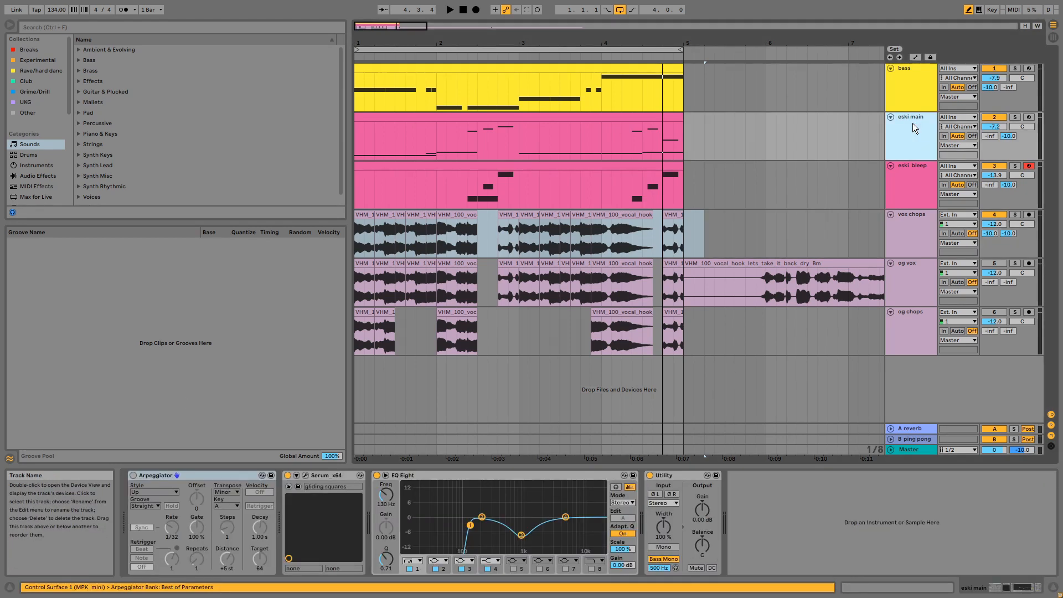
left_click(895, 174)
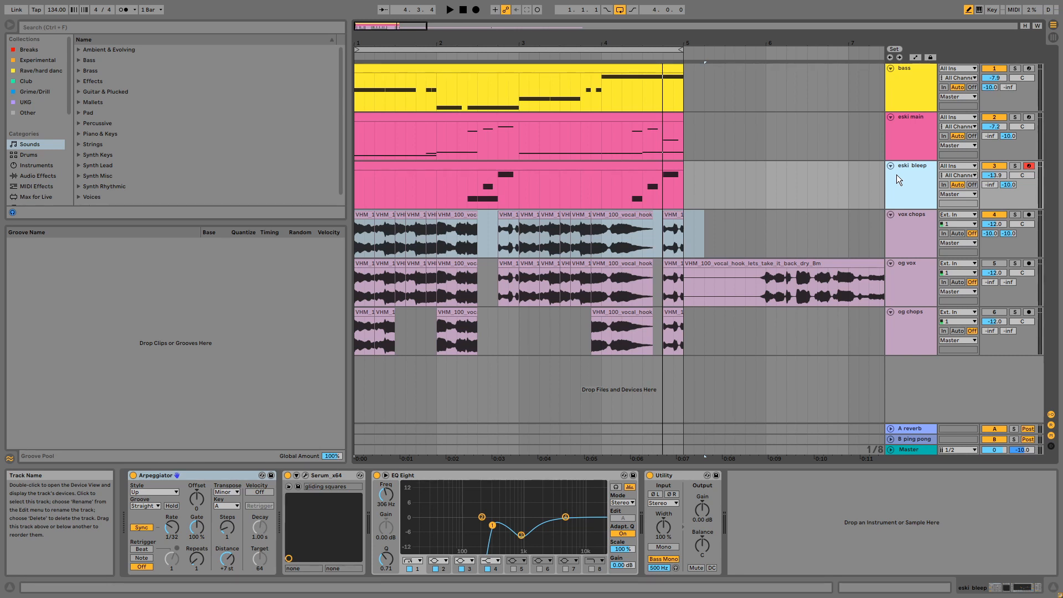
left_click(928, 239)
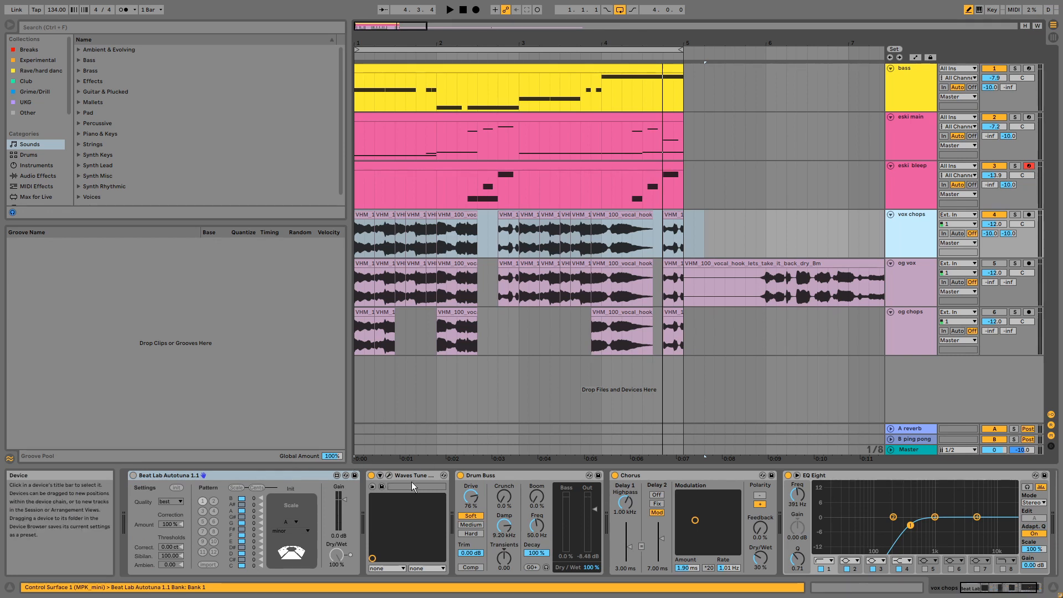
- Solo the vox chops track and play it back, switching Drum Buss and Chorus off and on to compare
left_click(487, 475)
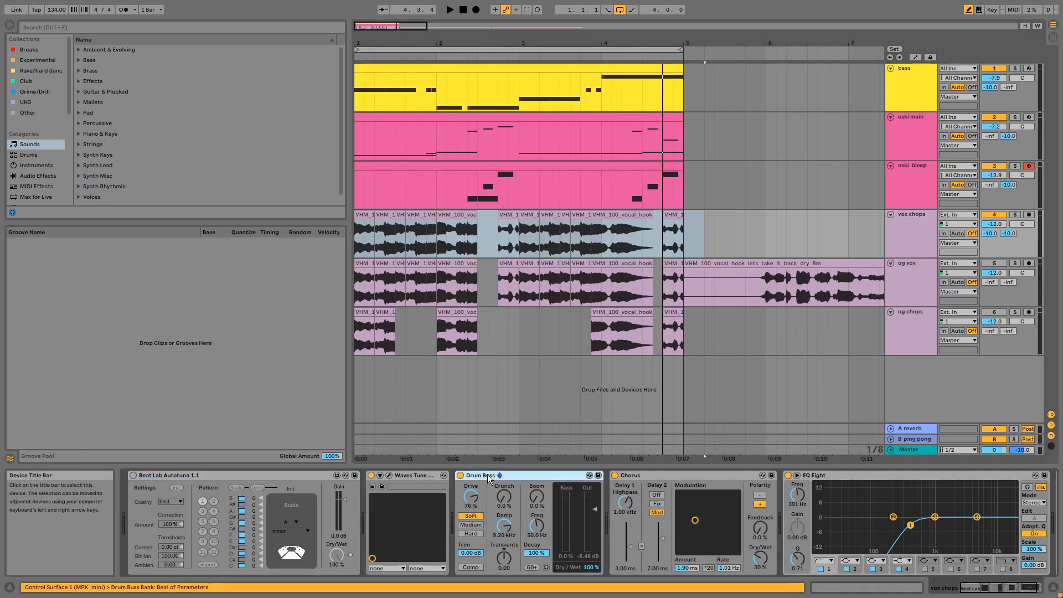
left_click(660, 477)
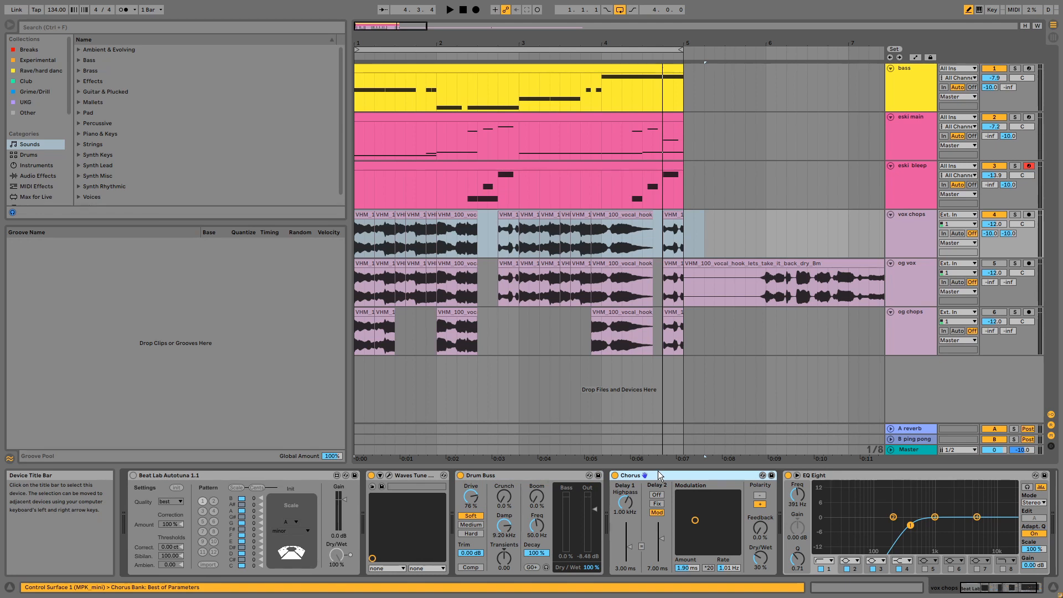
left_click(1015, 215)
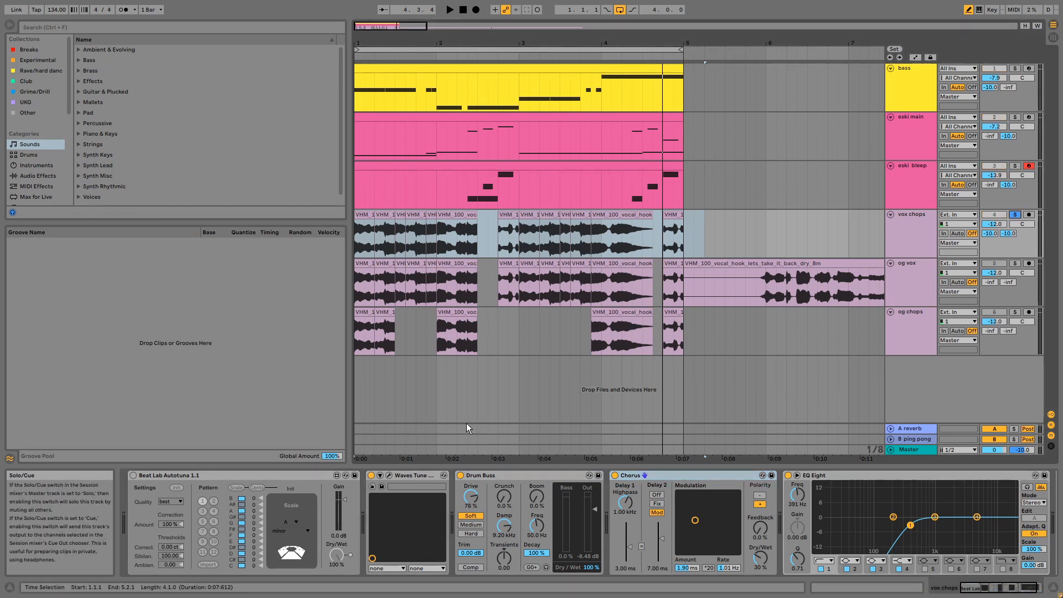
left_click(460, 475)
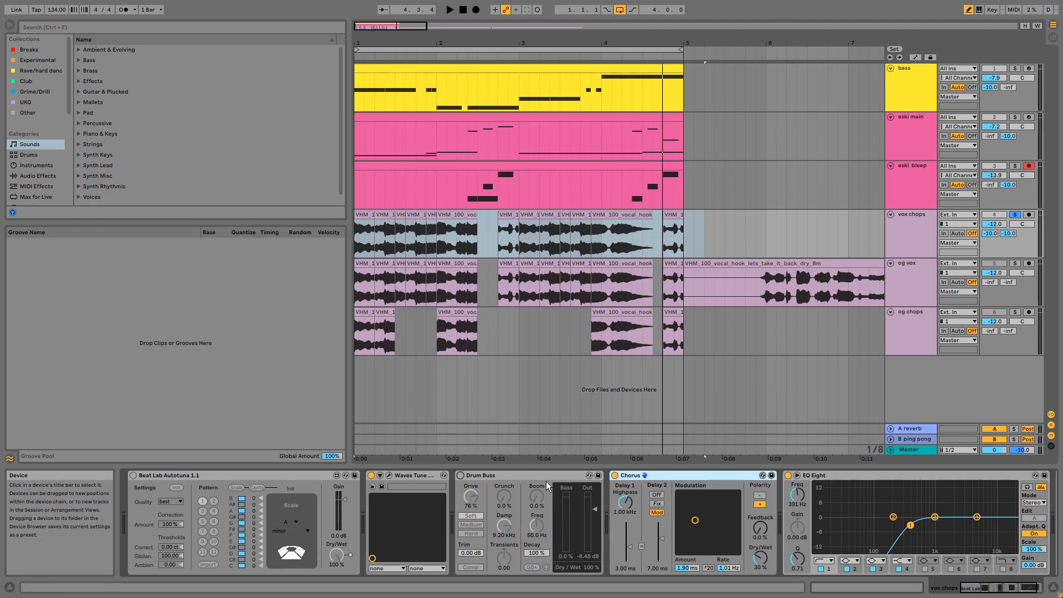
left_click(613, 475)
key("space")
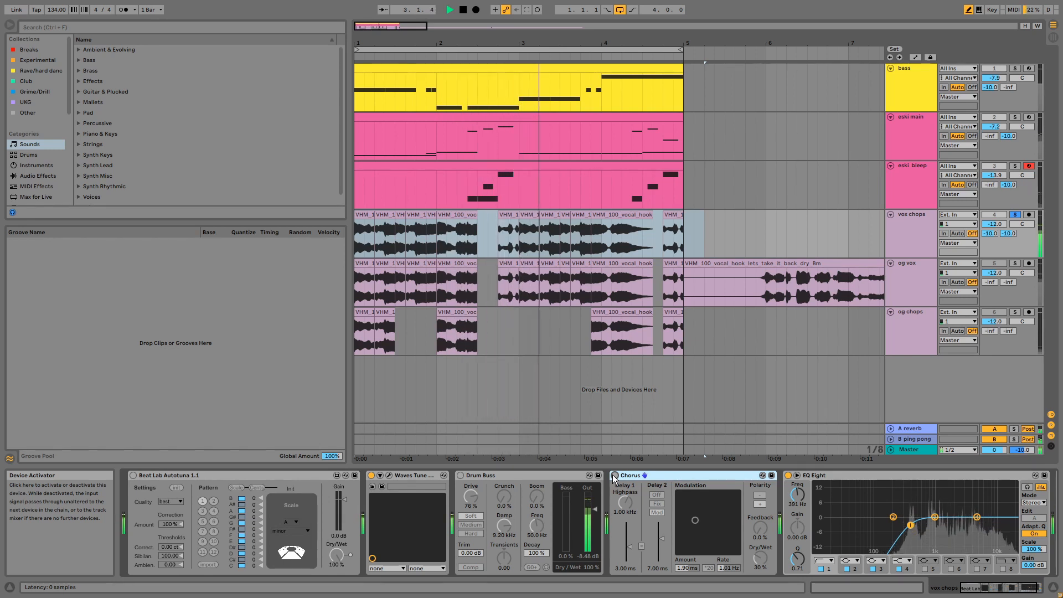
left_click(615, 476)
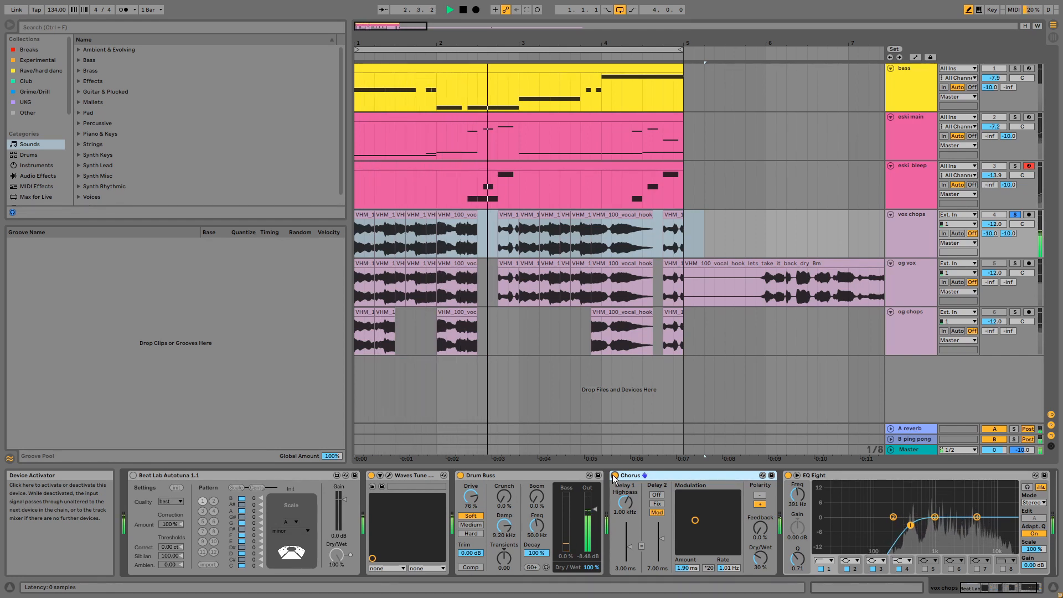
key("space")
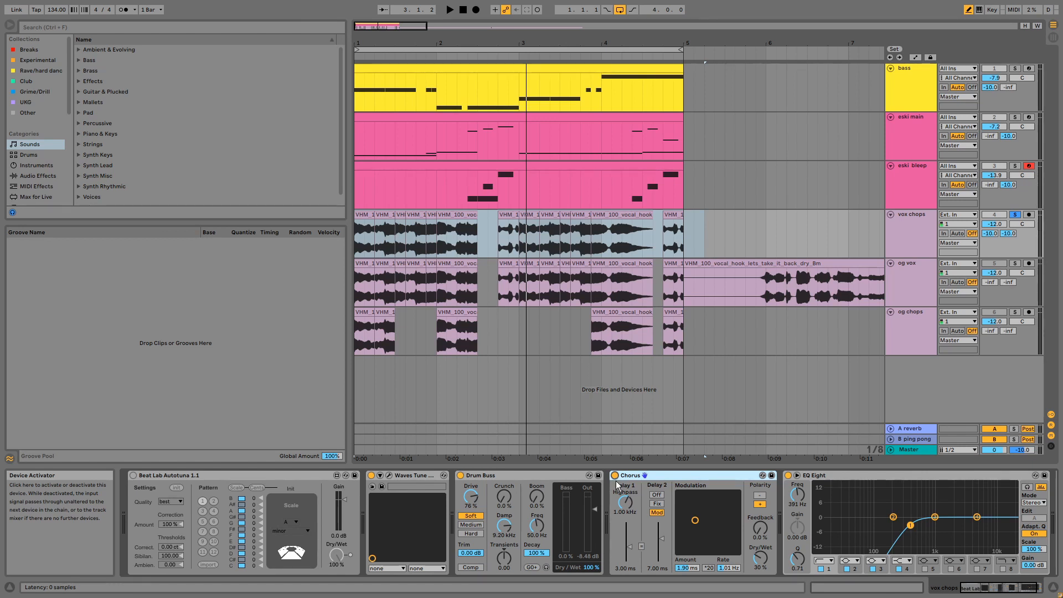
- Examine the EQ Eight on the vox chops and the effects on the reverb and ping pong return tracks
left_click(845, 477)
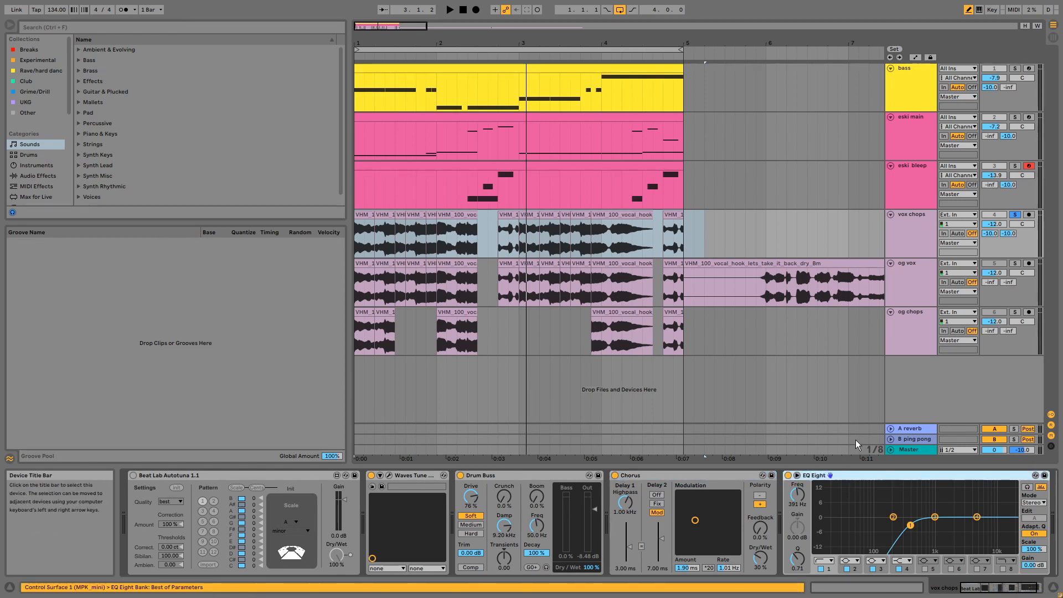
left_click(908, 430)
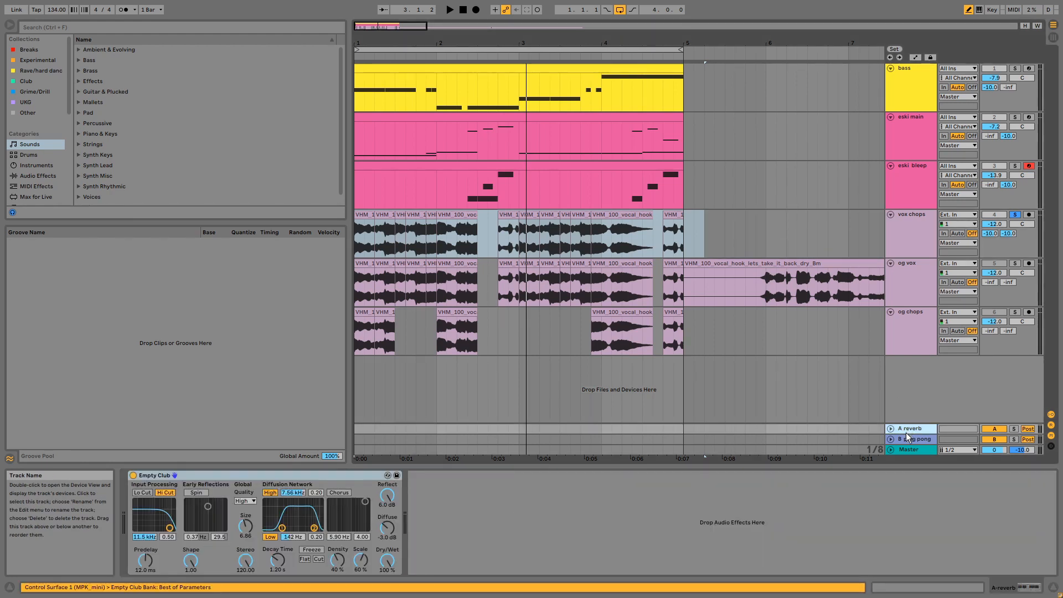
left_click(907, 440)
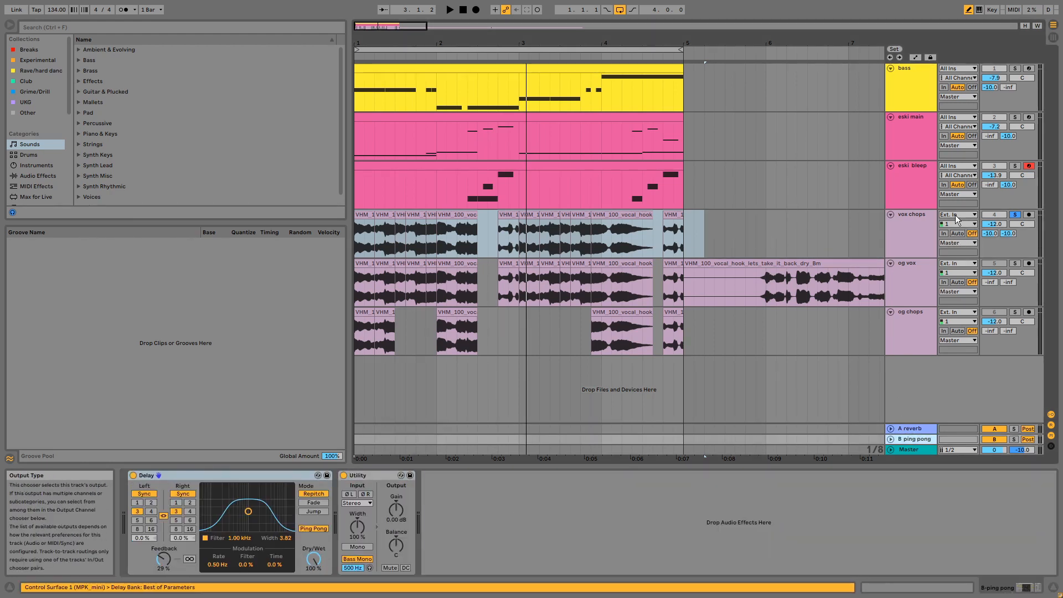